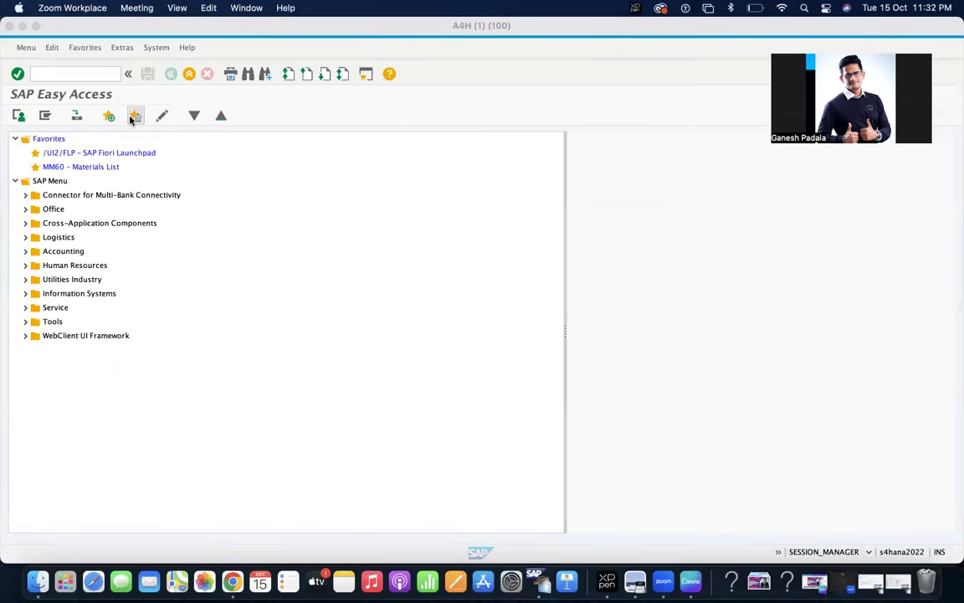
Open the Mass Maintenance transaction MASS.
click(90, 78)
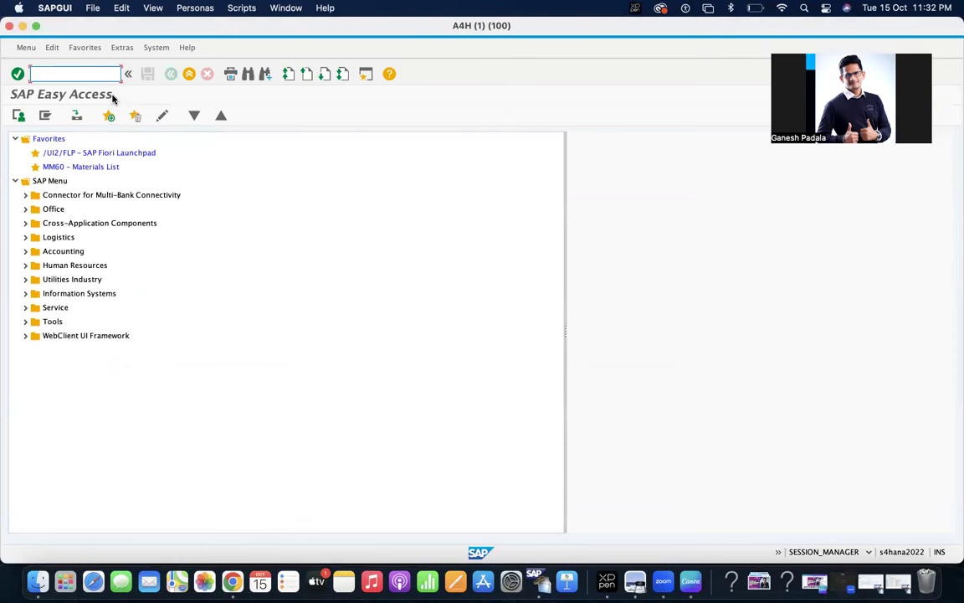
text(mass)
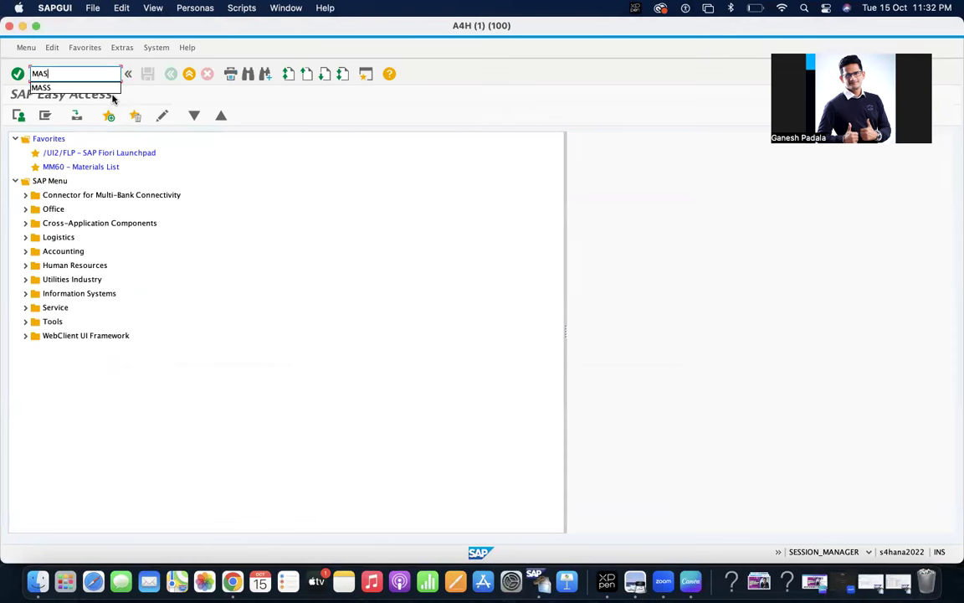
key(Return)
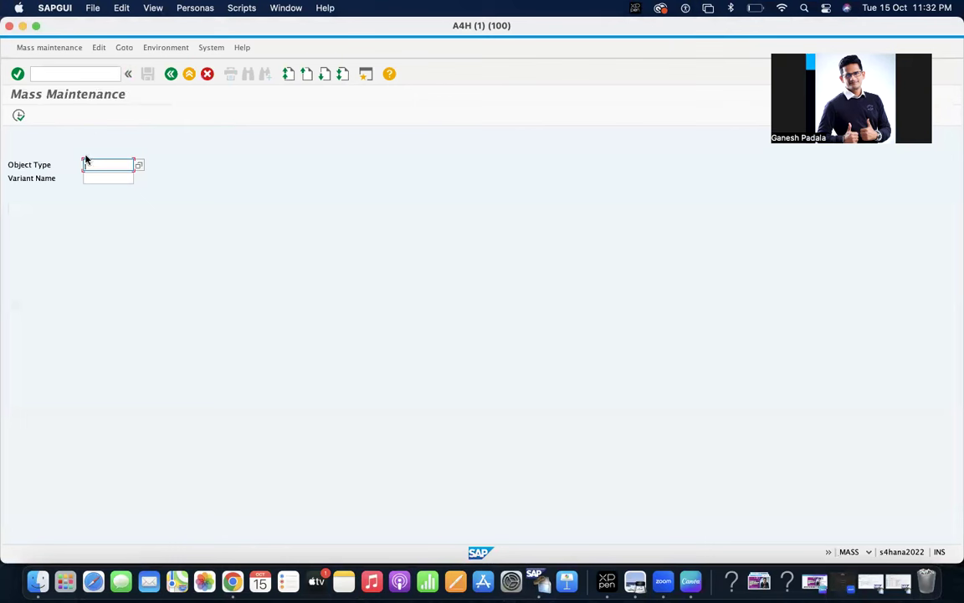
Start mass maintenance for object type BUS2105 (Purchase Requisition) without a variant.
click(115, 164)
click(104, 177)
click(31, 271)
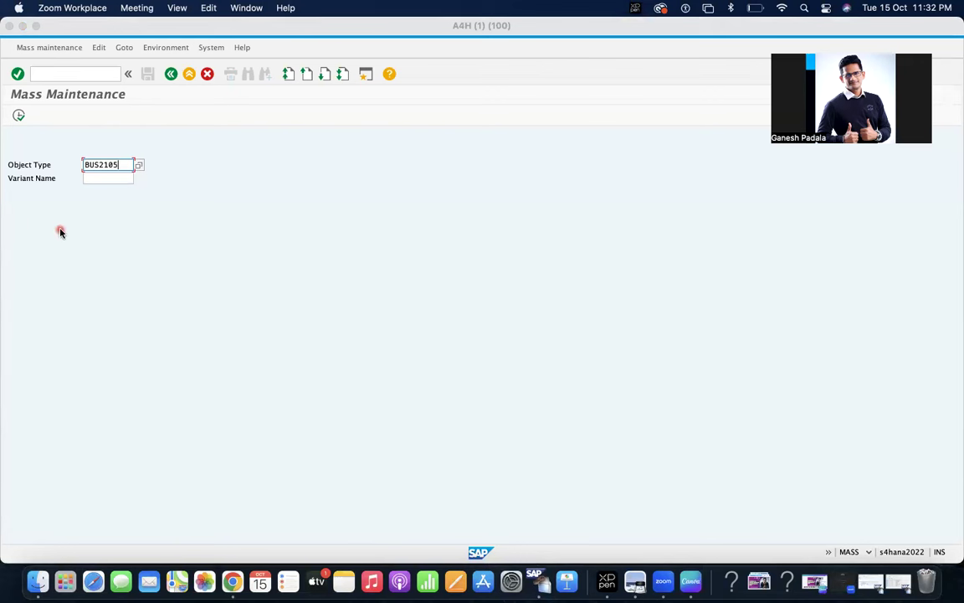
click(34, 148)
click(184, 228)
click(19, 114)
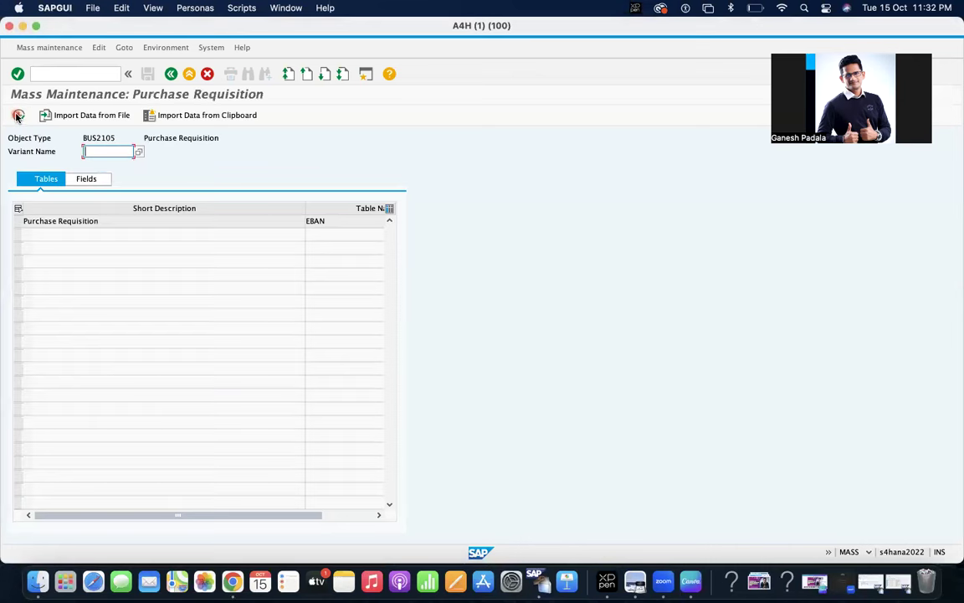
Select the Purchase Requisition table EBAN and load the data records of purchase requisition 10000002.
click(18, 221)
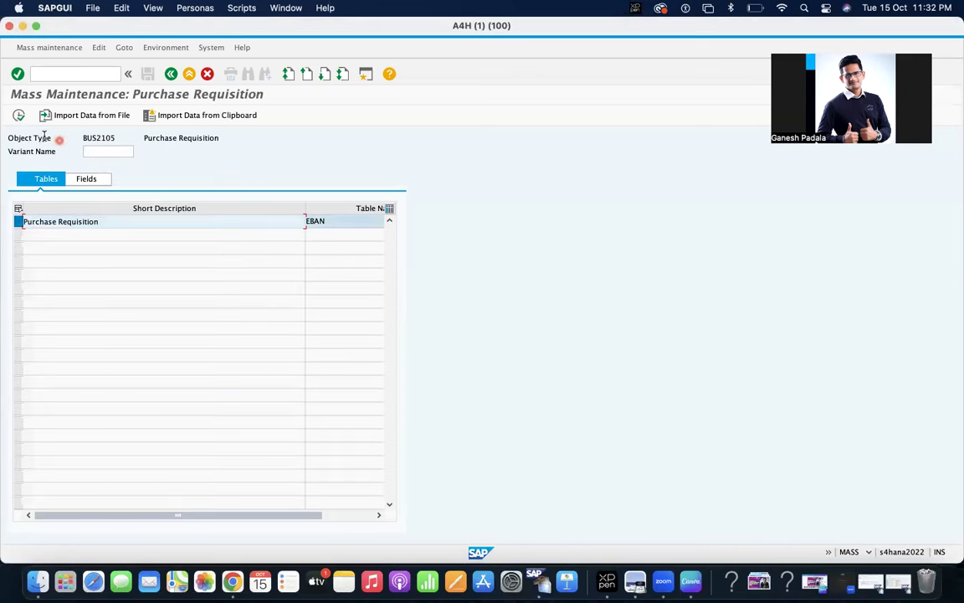
click(18, 116)
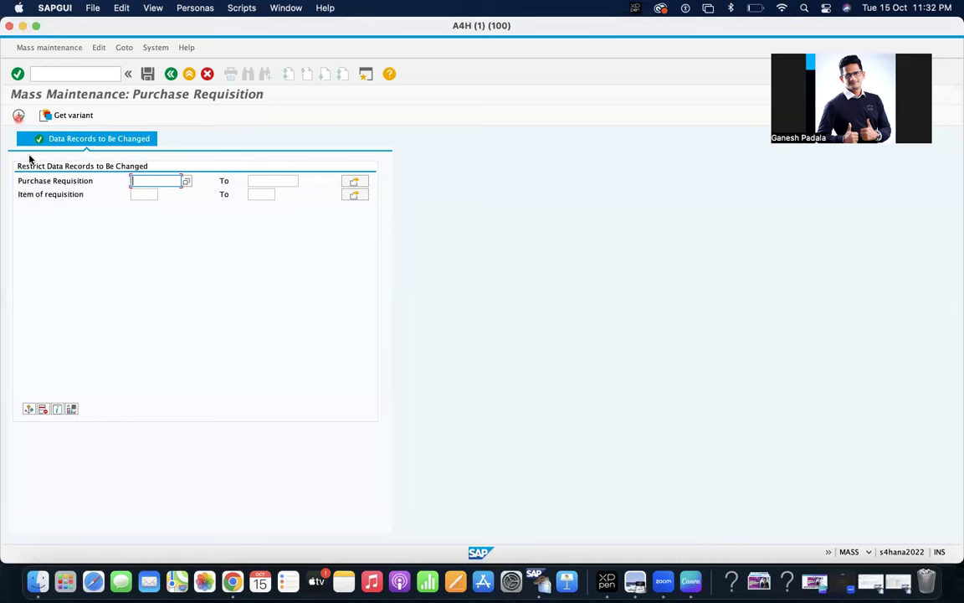
click(159, 180)
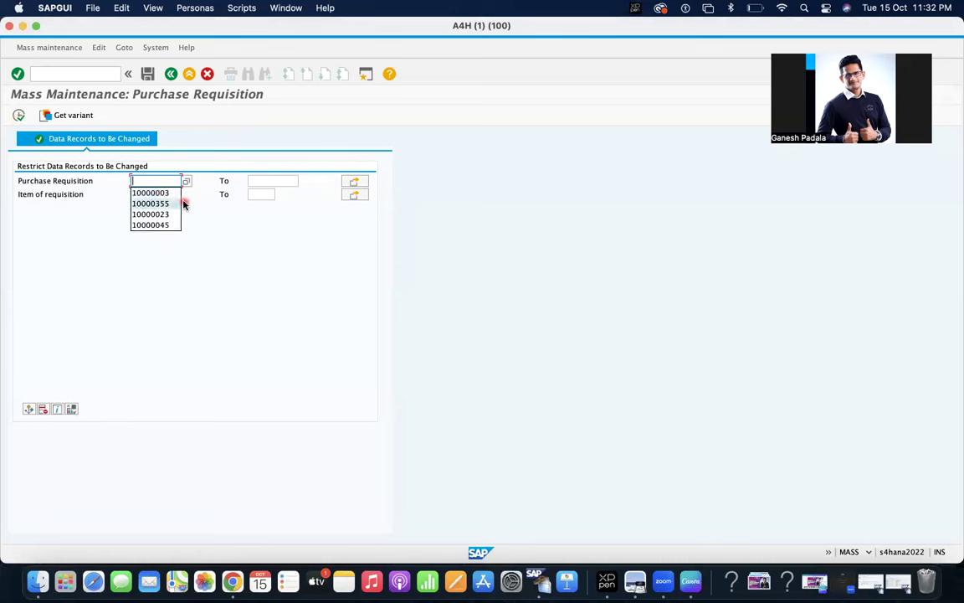
click(172, 195)
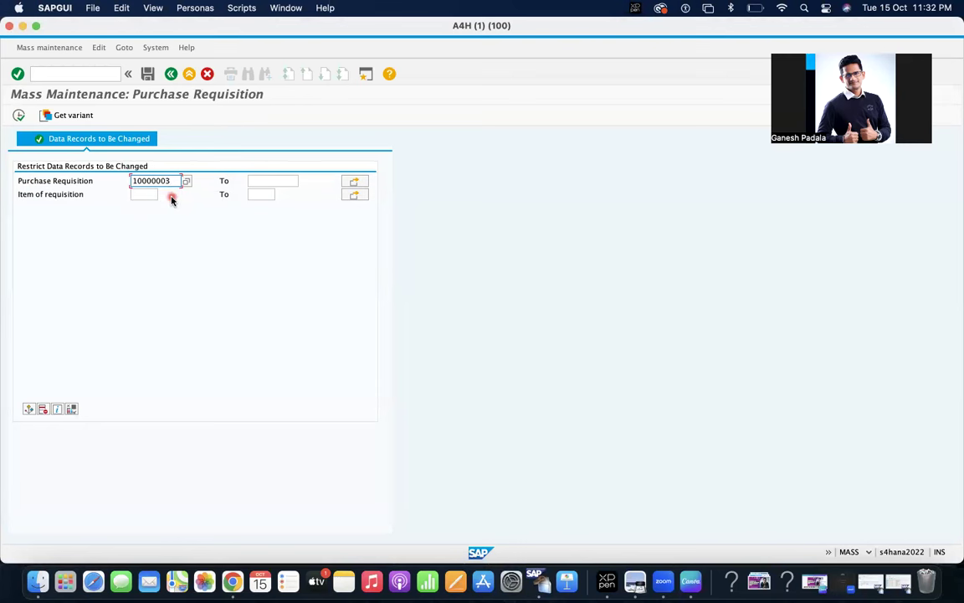
key(BackSpace)
text(2)
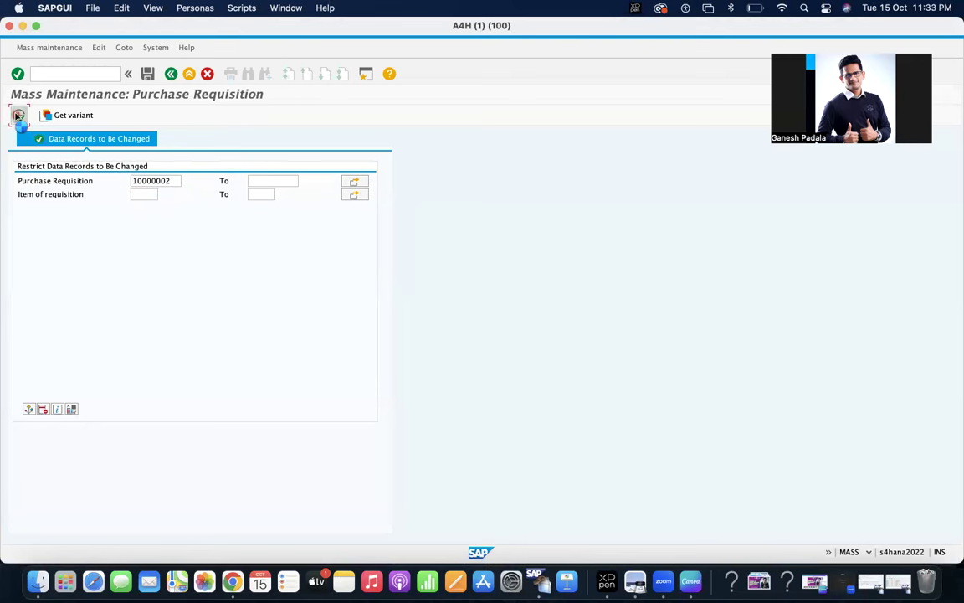
click(18, 115)
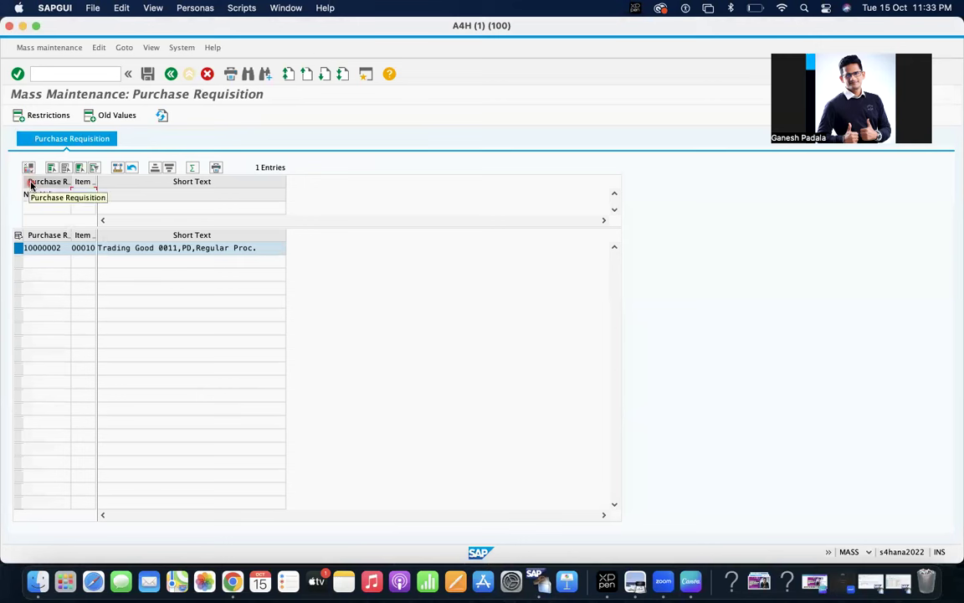
Check which fields are available for mass change of the requisition and return to the record restrictions.
click(29, 169)
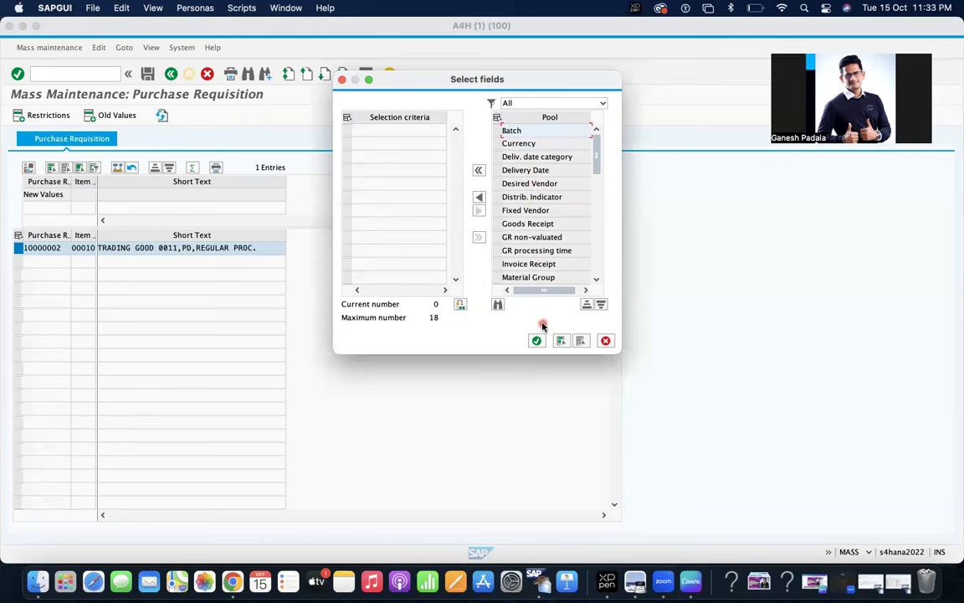
click(341, 79)
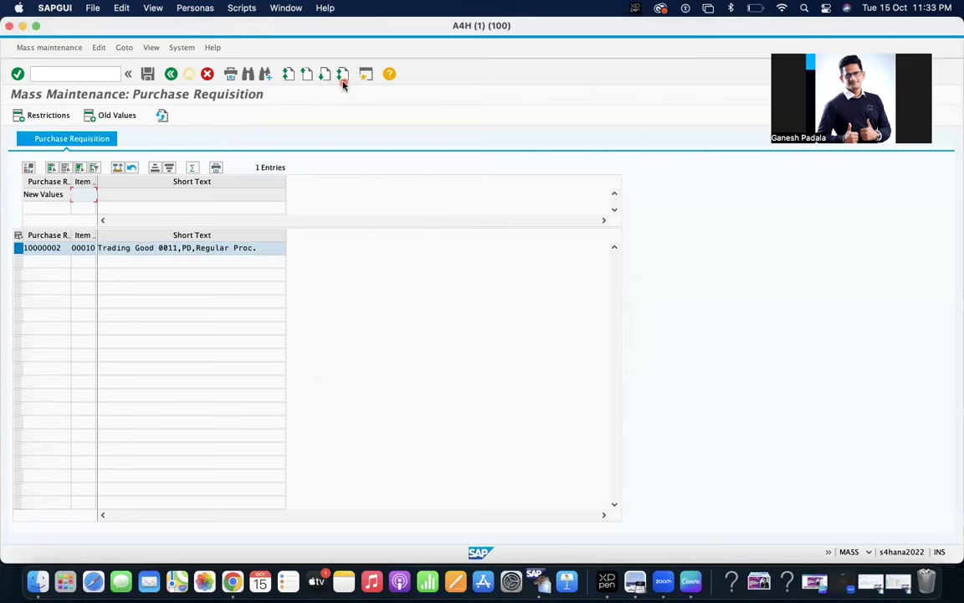
click(171, 74)
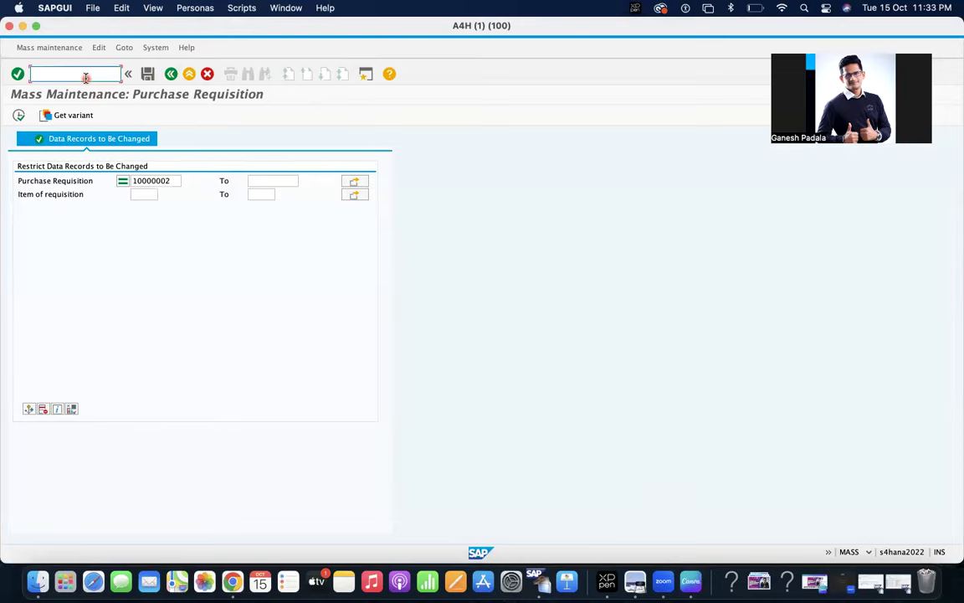
Switch to table view maintenance with the transaction code /NSM30.
text(/NSM)
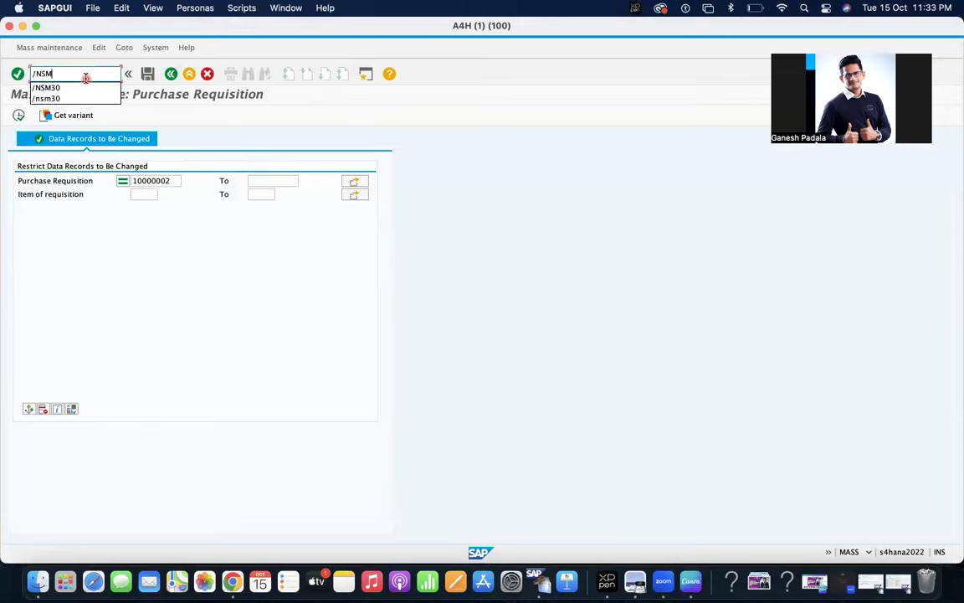
text(30)
key(Return)
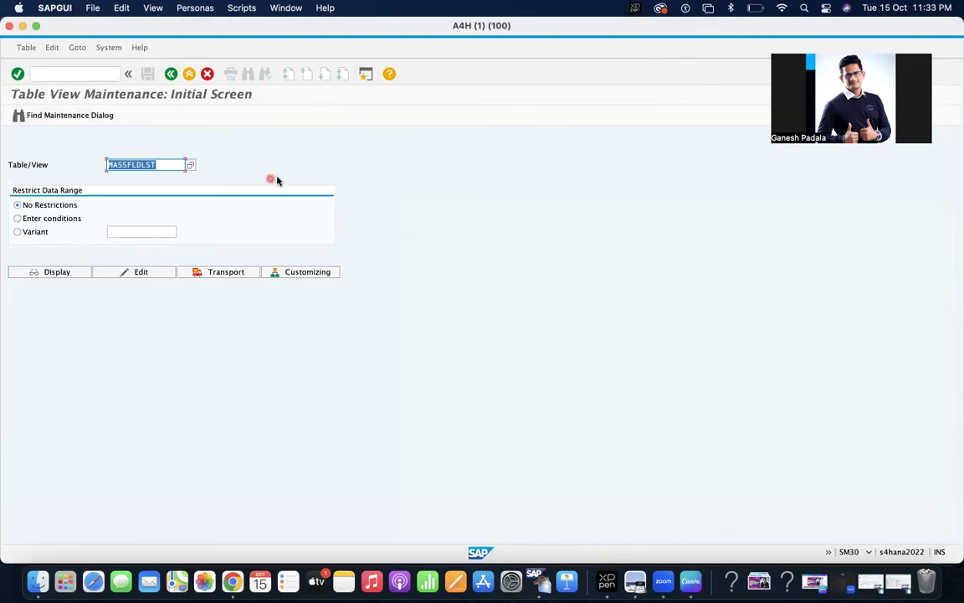
Open MASSFLDLST for editing with entered conditions, restricting the Table Name to EBAN.
click(171, 165)
click(24, 218)
click(144, 272)
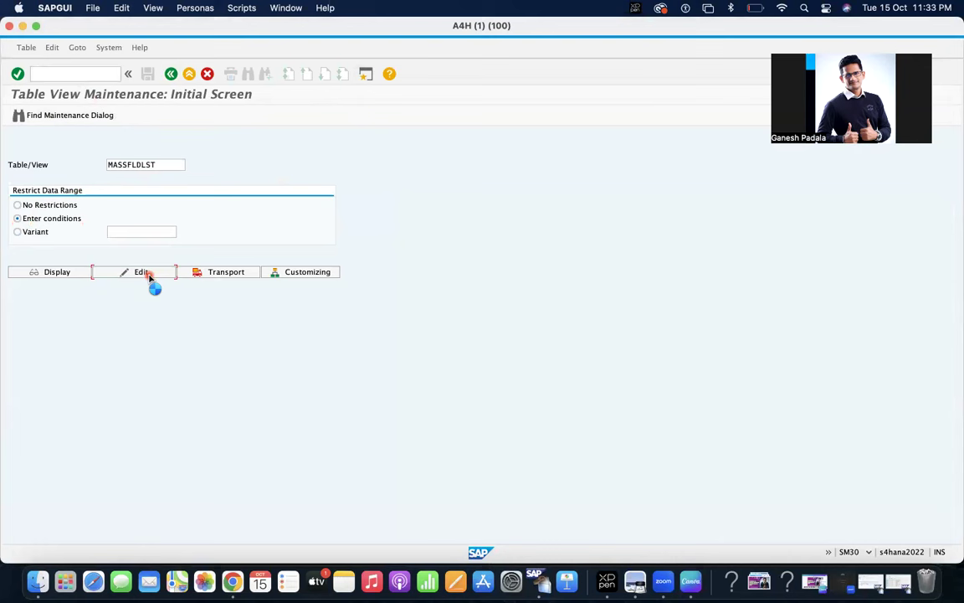
key(Return)
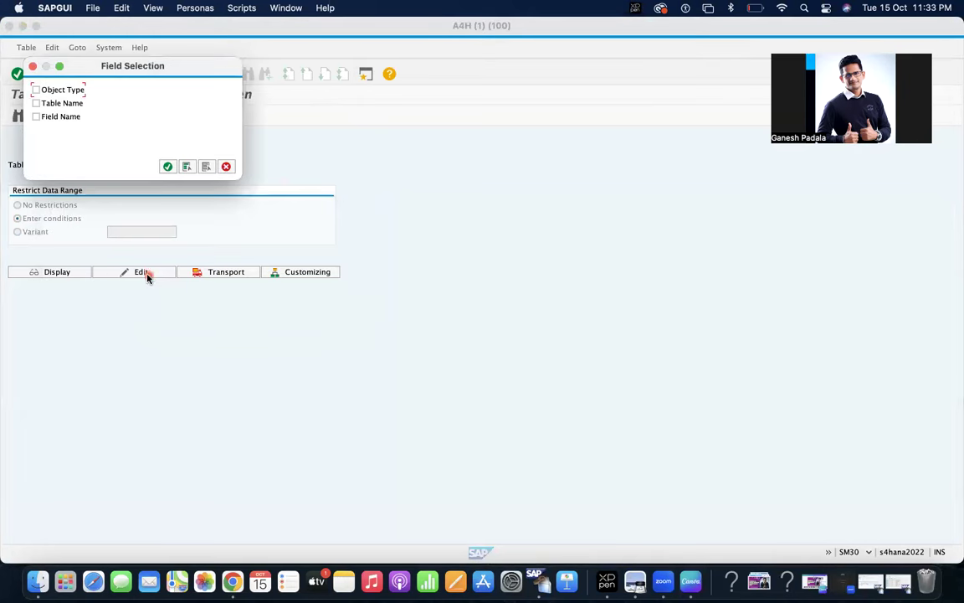
click(60, 104)
click(168, 168)
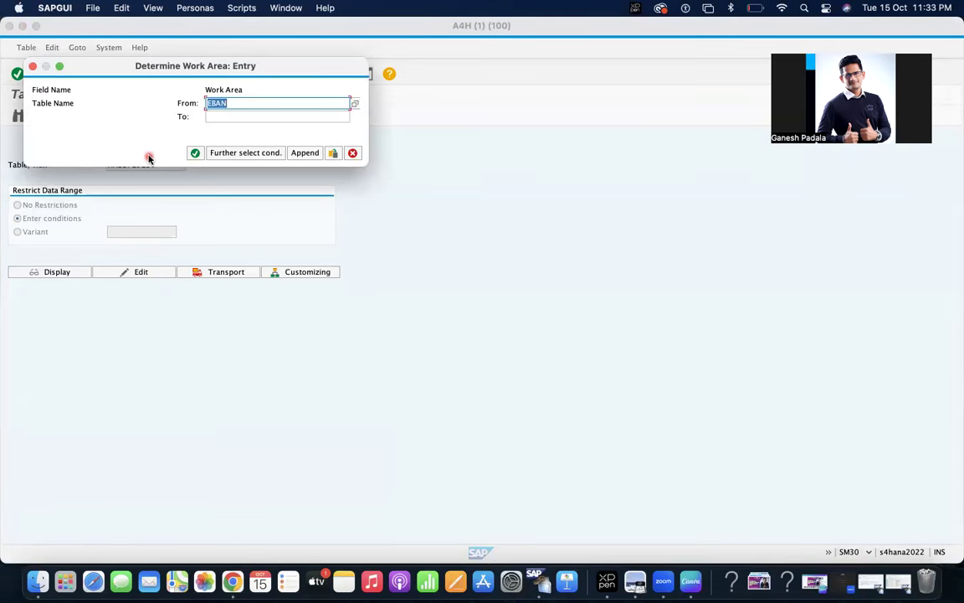
key(Return)
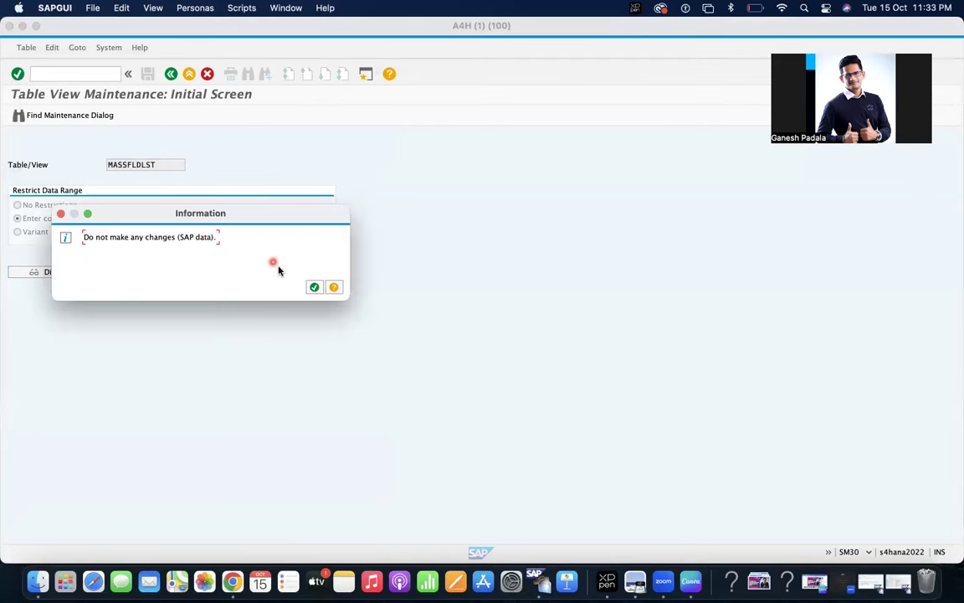
click(315, 287)
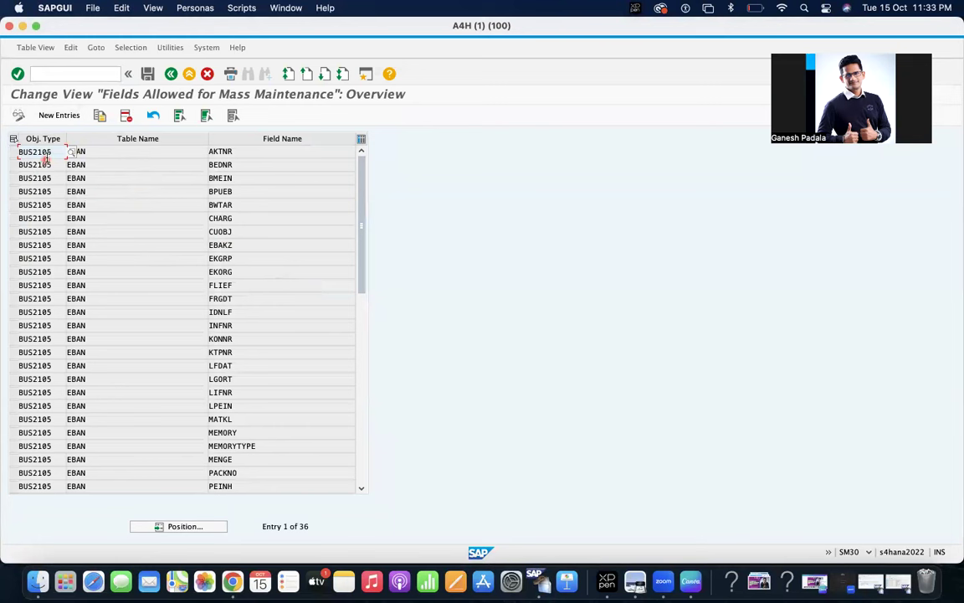
Copy the BUS2105 EBAN entry for AKTNR as a new entry and clear the copy's field name.
click(87, 148)
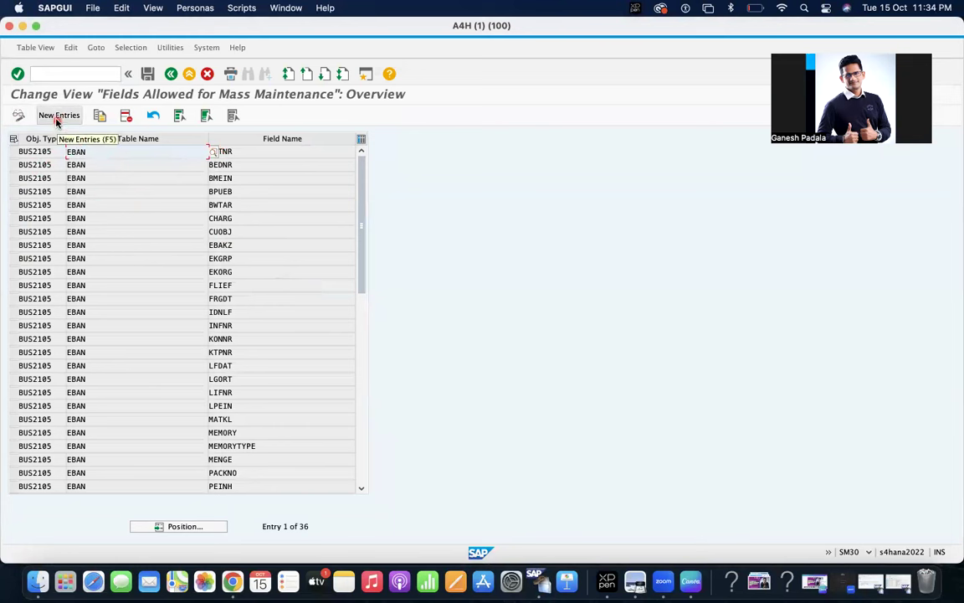
click(14, 151)
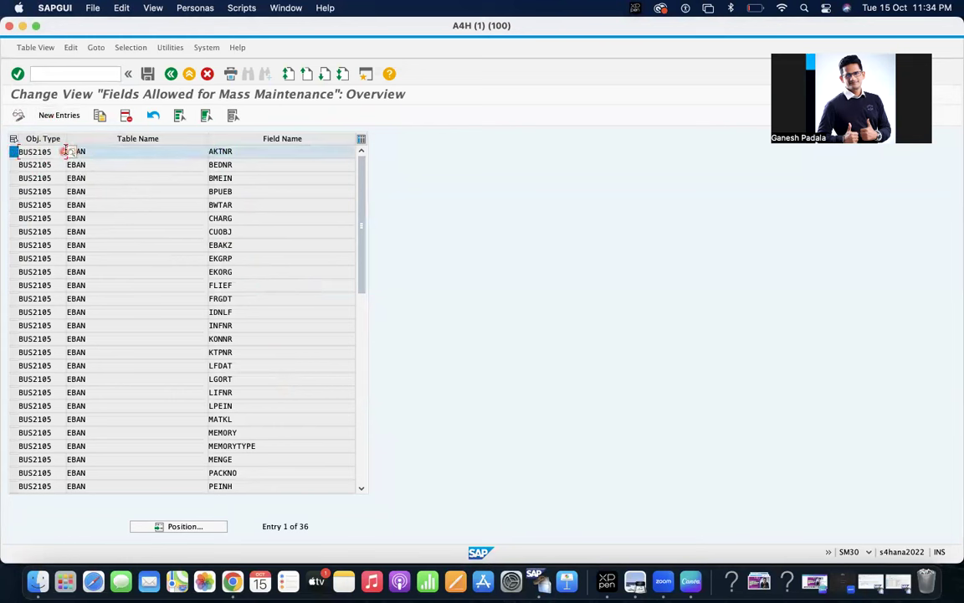
click(98, 118)
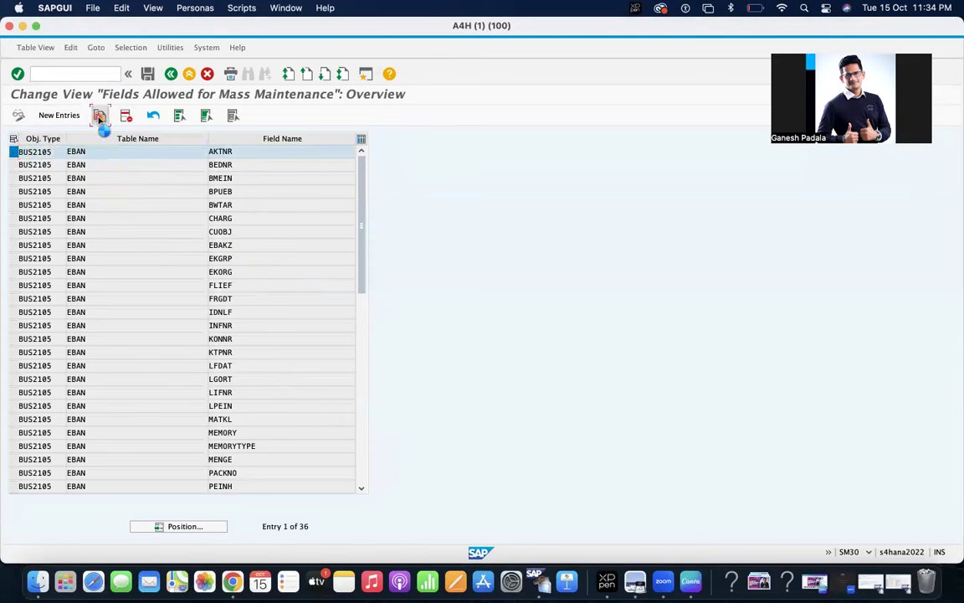
click(99, 152)
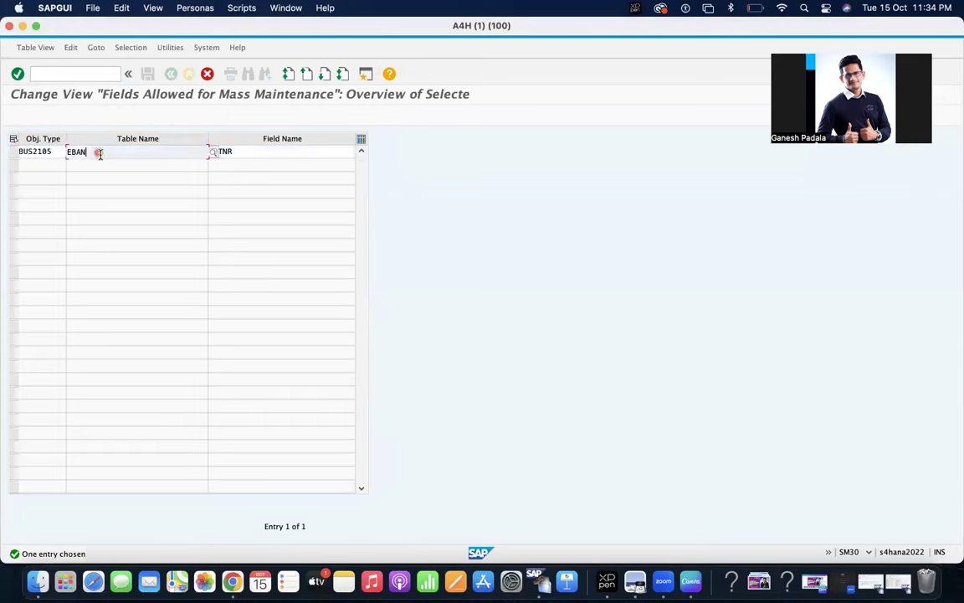
click(216, 151)
key(BackSpace)
key(BackSpace)
key(BackSpace)
key(BackSpace)
key(BackSpace)
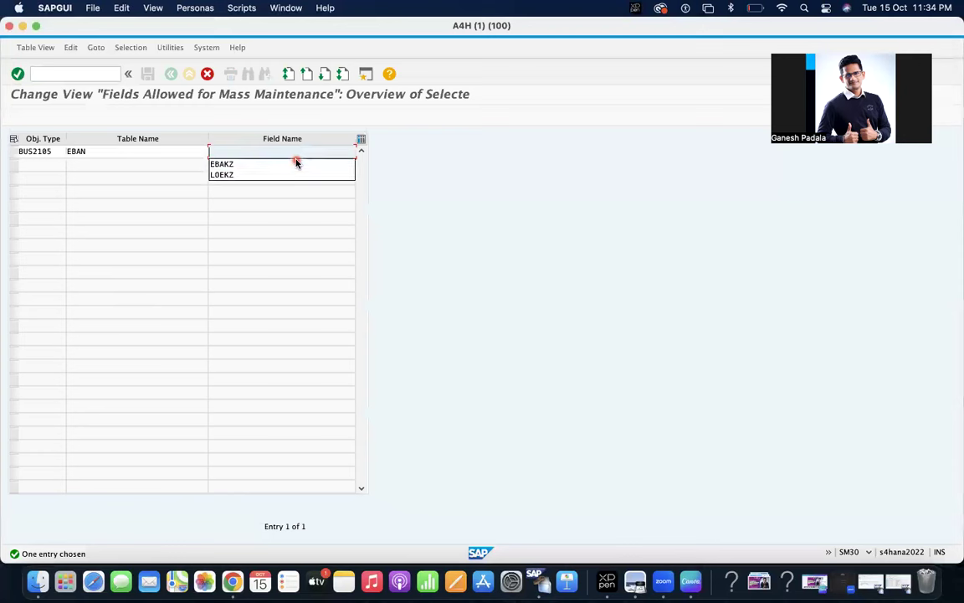
click(261, 151)
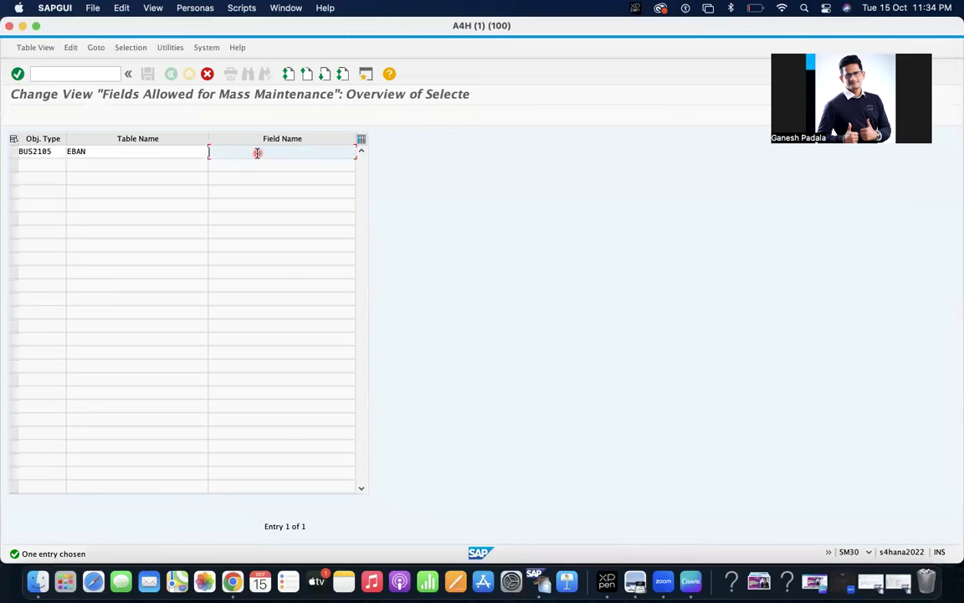
Open the ABAP Dictionary (SE11) in a new session.
click(366, 76)
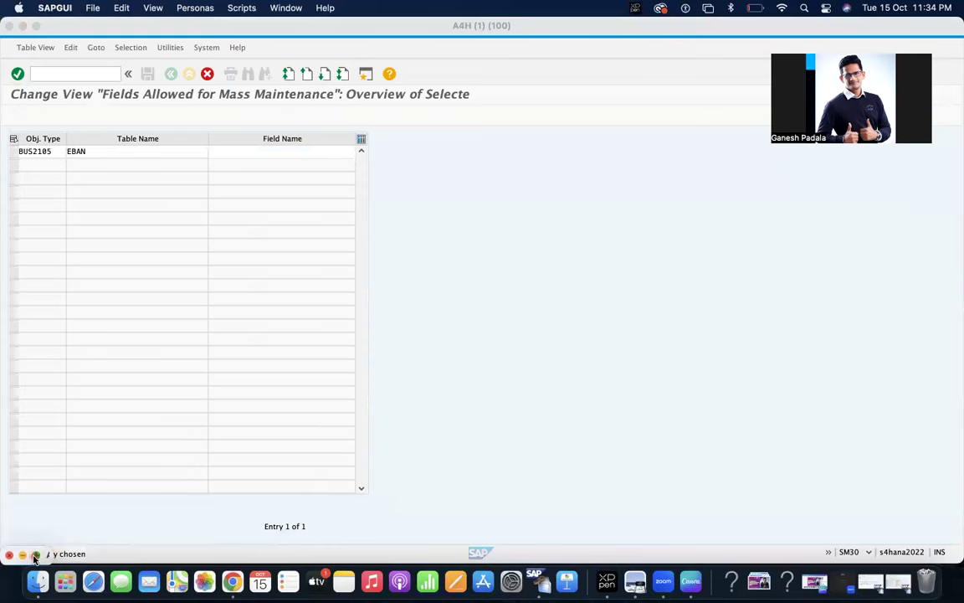
click(46, 555)
click(71, 77)
text(SE1)
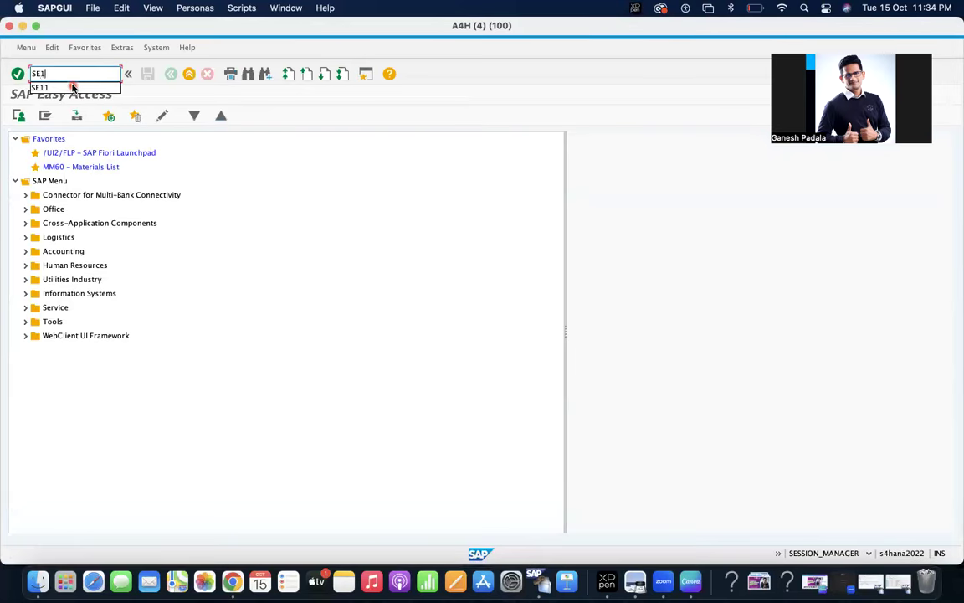
click(72, 87)
key(Return)
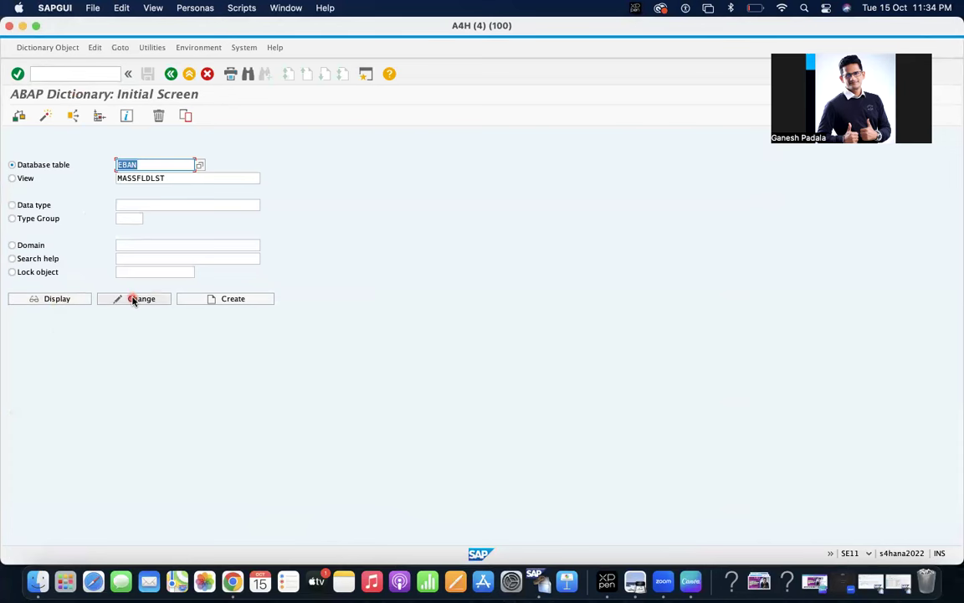
Display database table EBAN and locate the deletion indicator field by searching the component list for DEL.
click(71, 300)
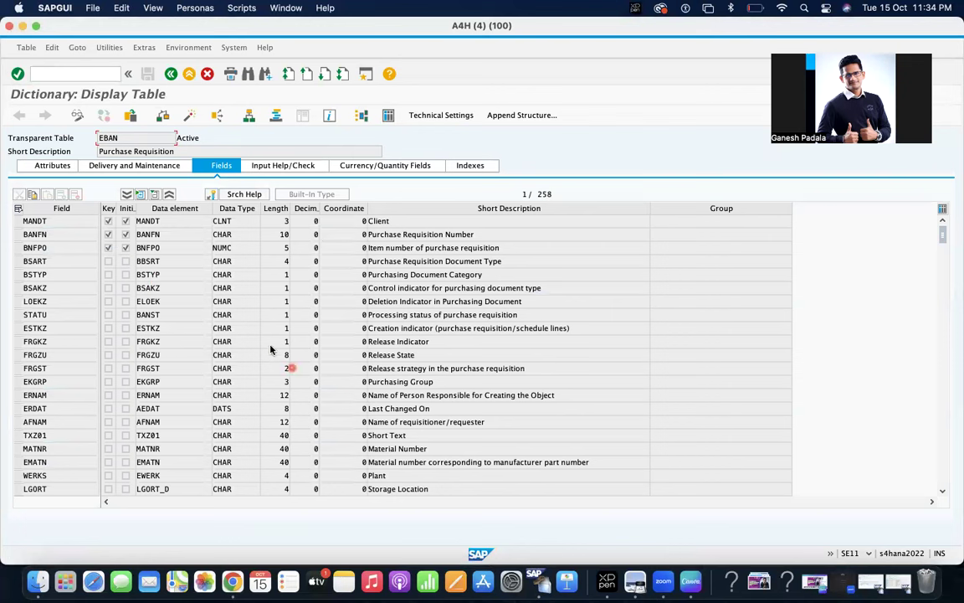
click(249, 75)
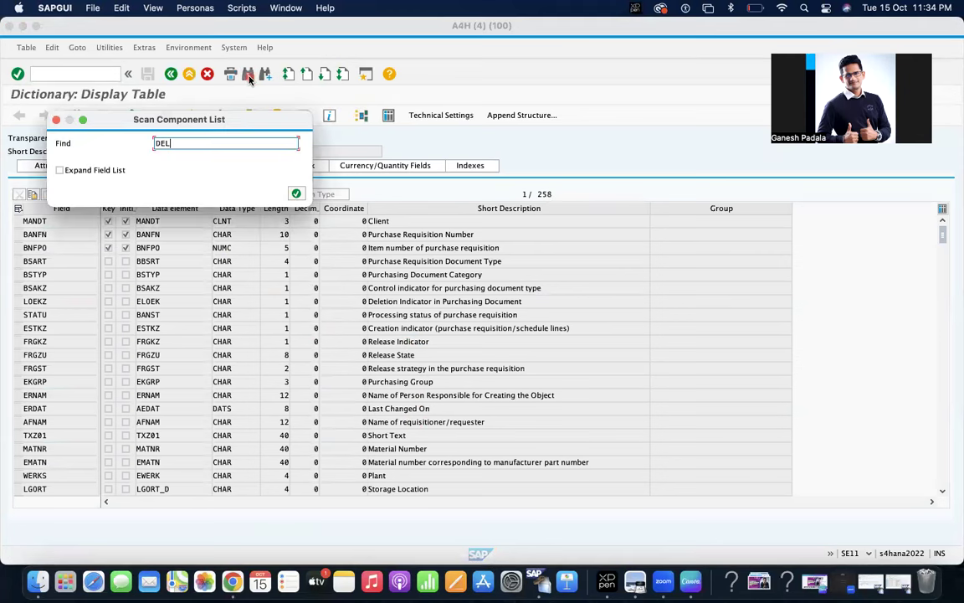
text(DEL)
key(Return)
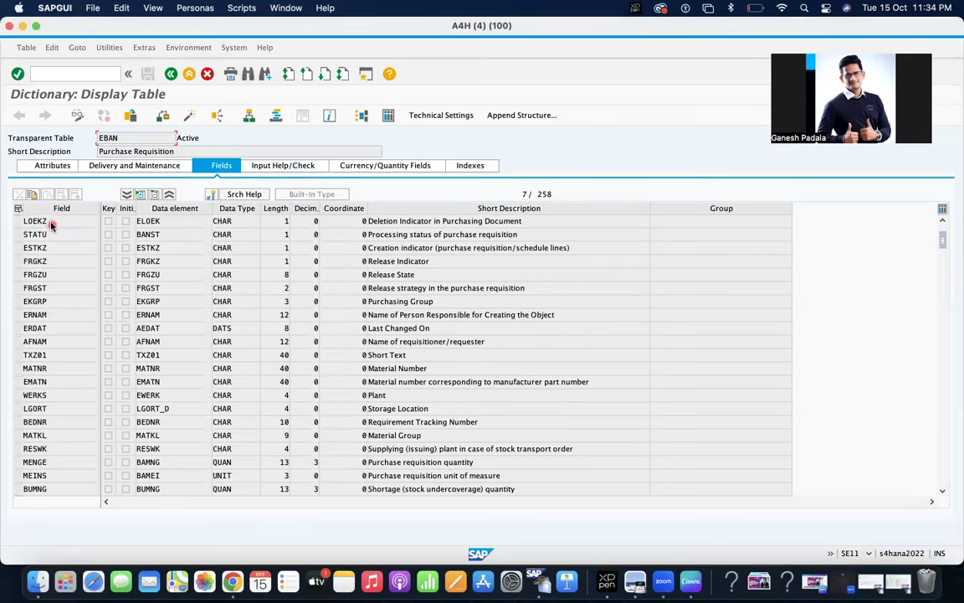
click(50, 224)
Enter LOEKZ as the field name of the copied BUS2105 EBAN entry and confirm the copy.
click(25, 27)
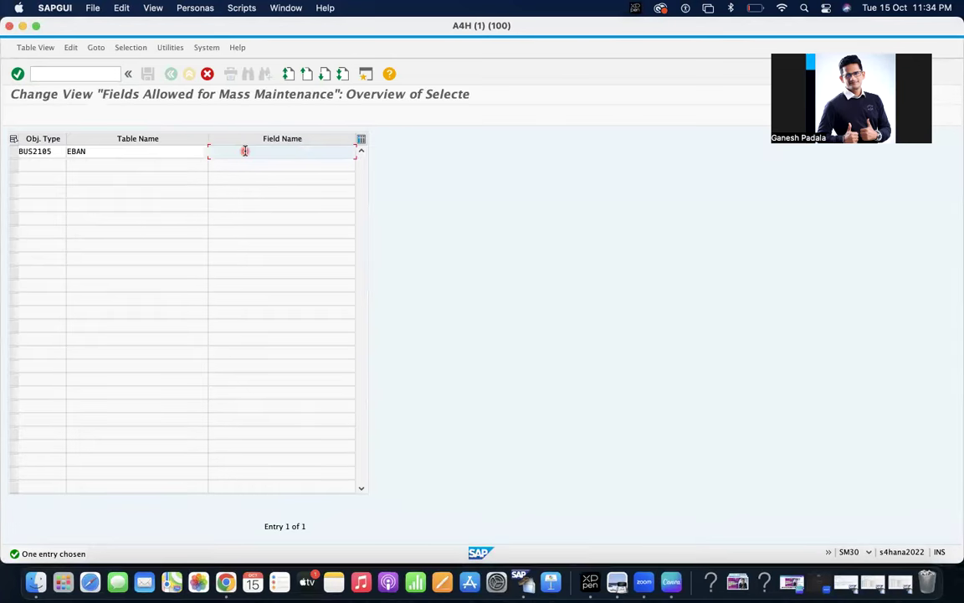
text(10000003)
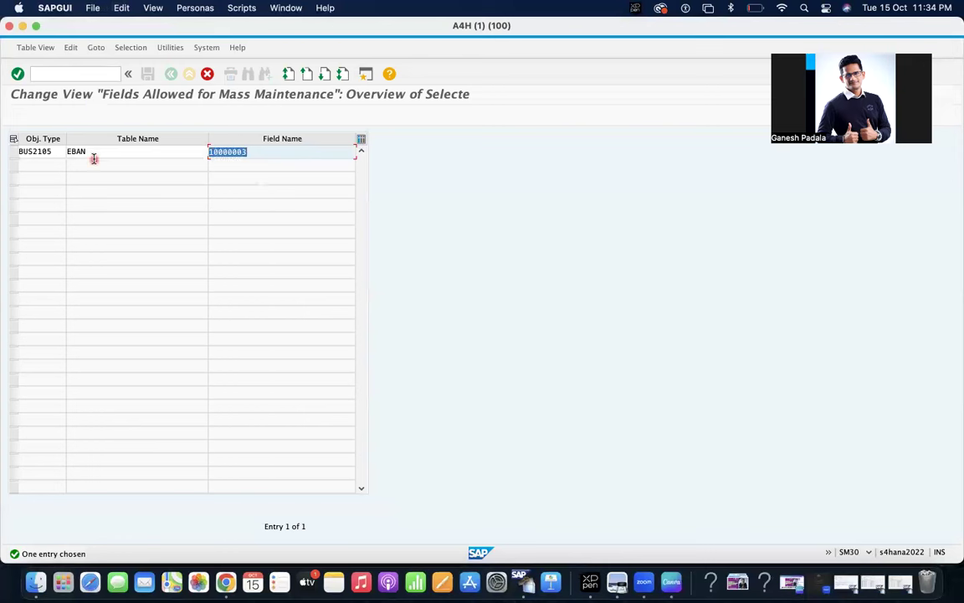
text(LO)
key(Down)
key(Return)
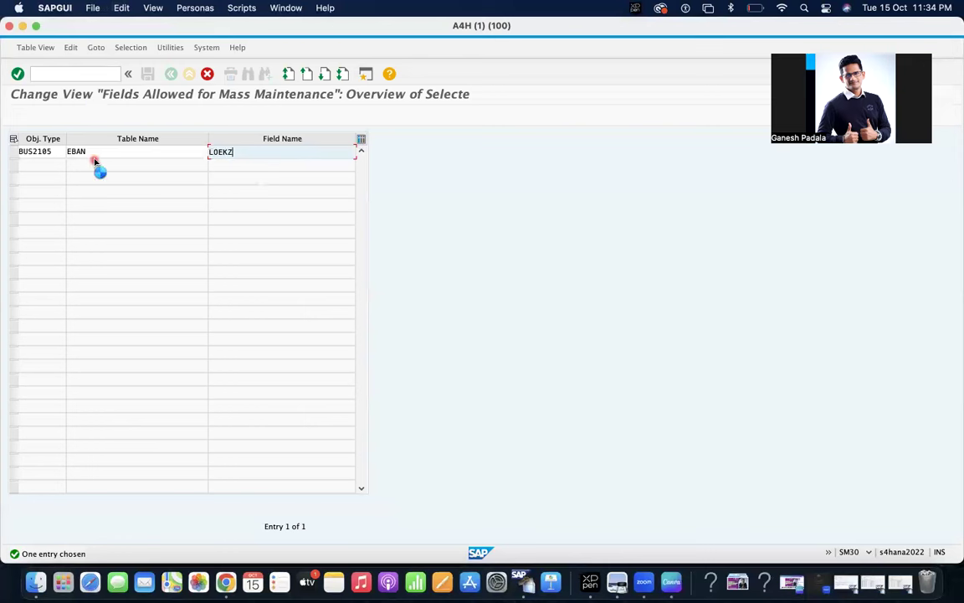
key(Return)
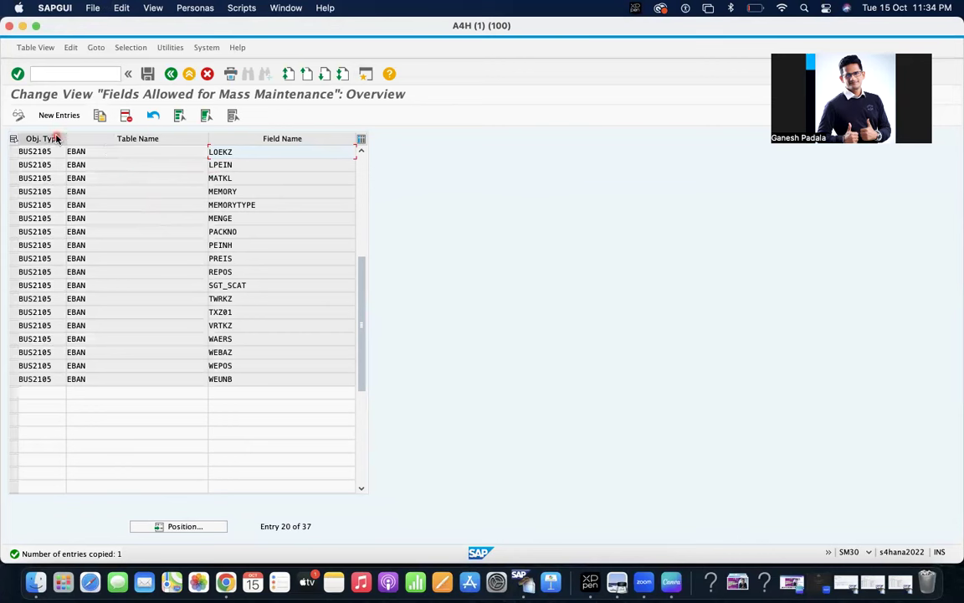
Copy the BUS2105 EBAN entry for LOEKZ as another new entry and clear the copy's field name.
click(12, 152)
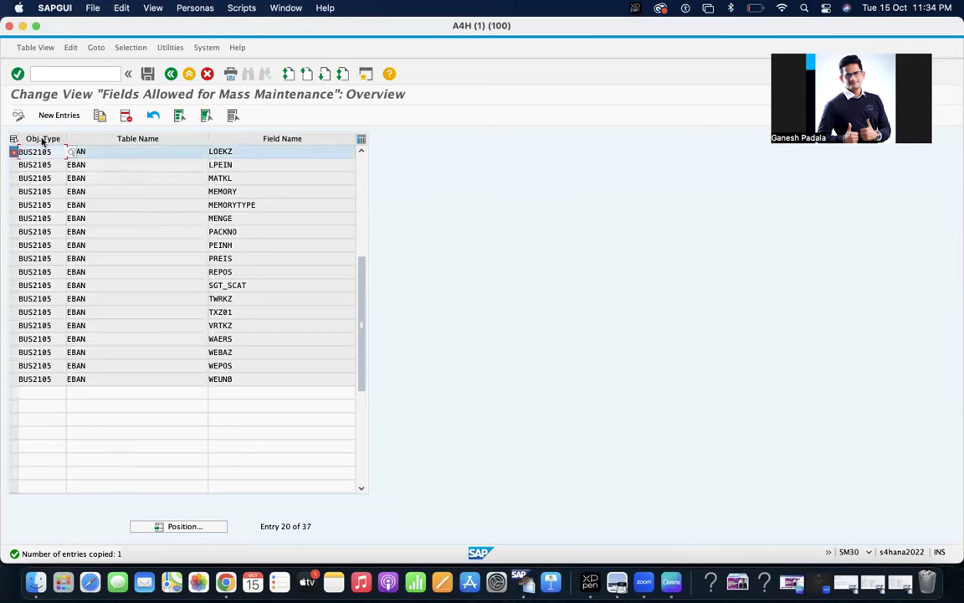
click(99, 115)
click(106, 149)
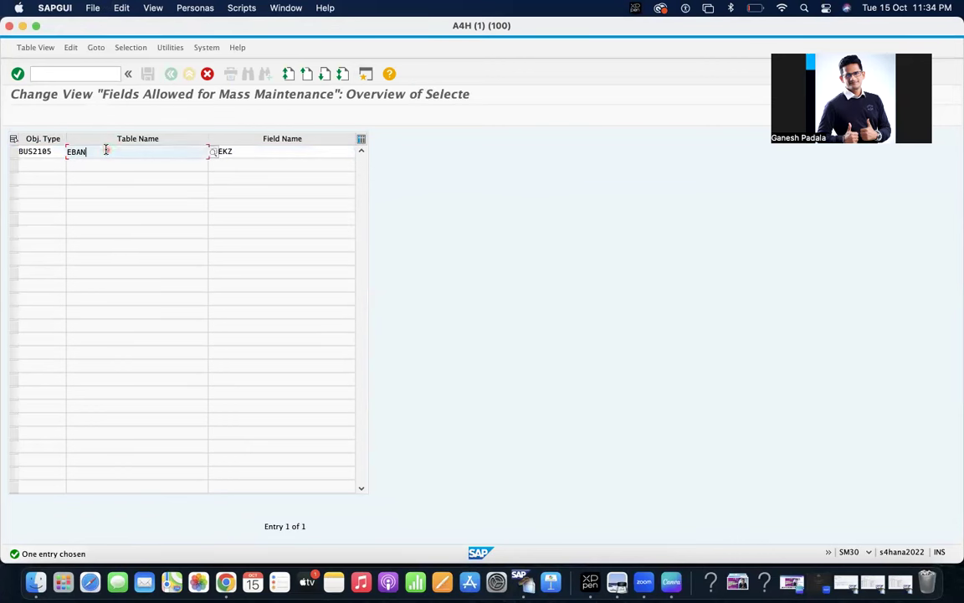
click(273, 154)
key(BackSpace)
key(BackSpace)
key(BackSpace)
key(BackSpace)
key(BackSpace)
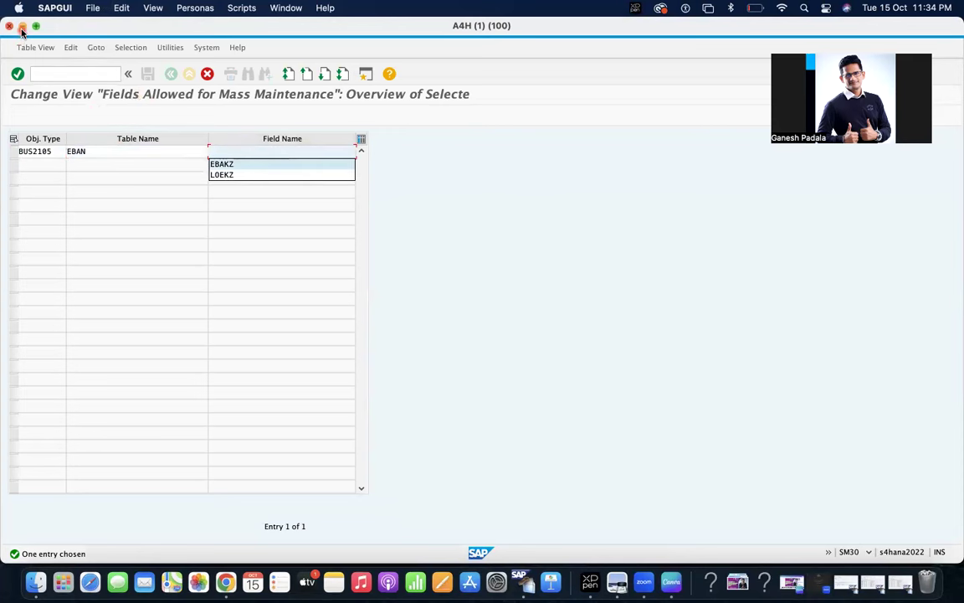
Switch to session A4H (2), open the ABAP Dictionary with /nSE11 and display database table EBAN.
click(22, 29)
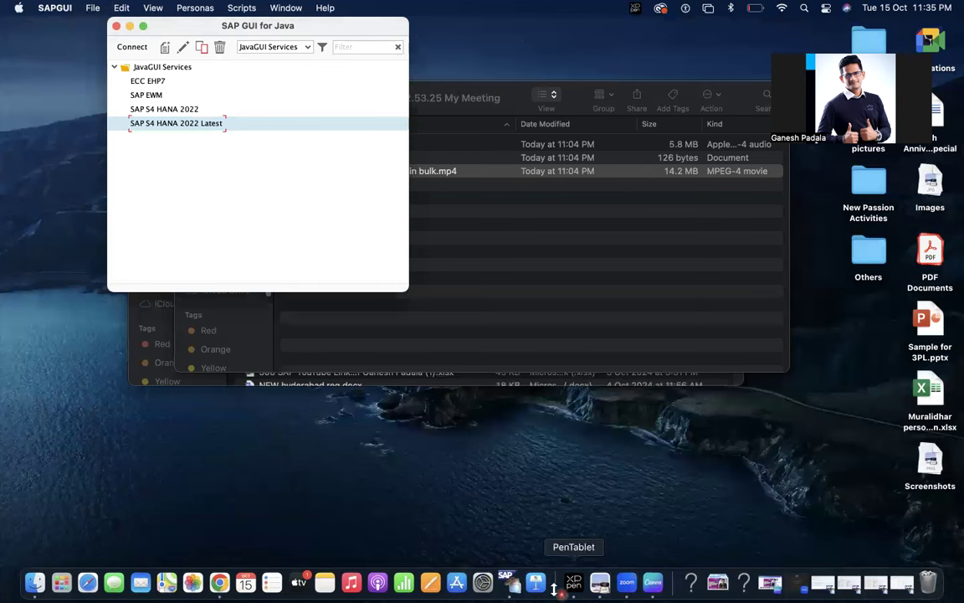
click(507, 578)
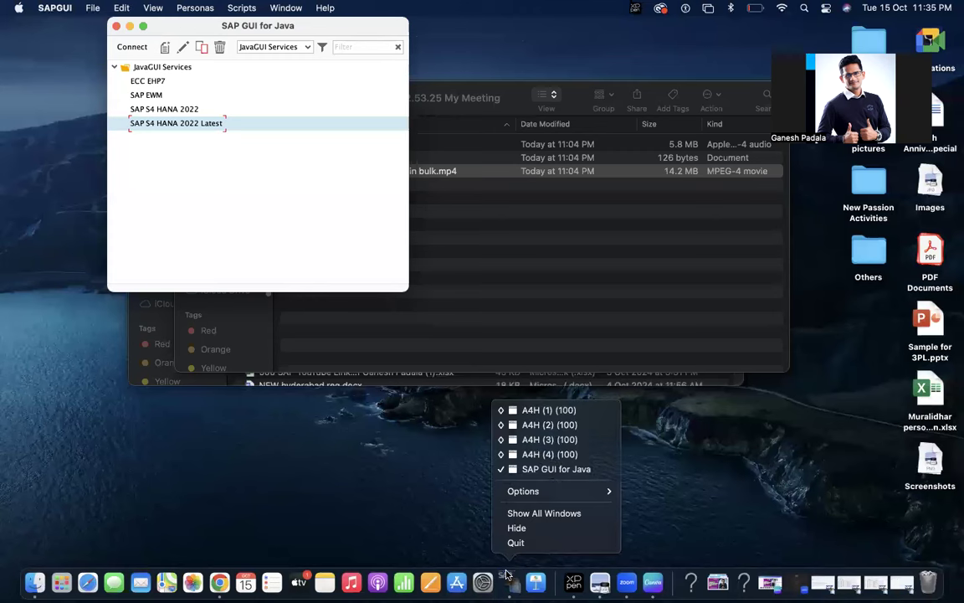
click(527, 408)
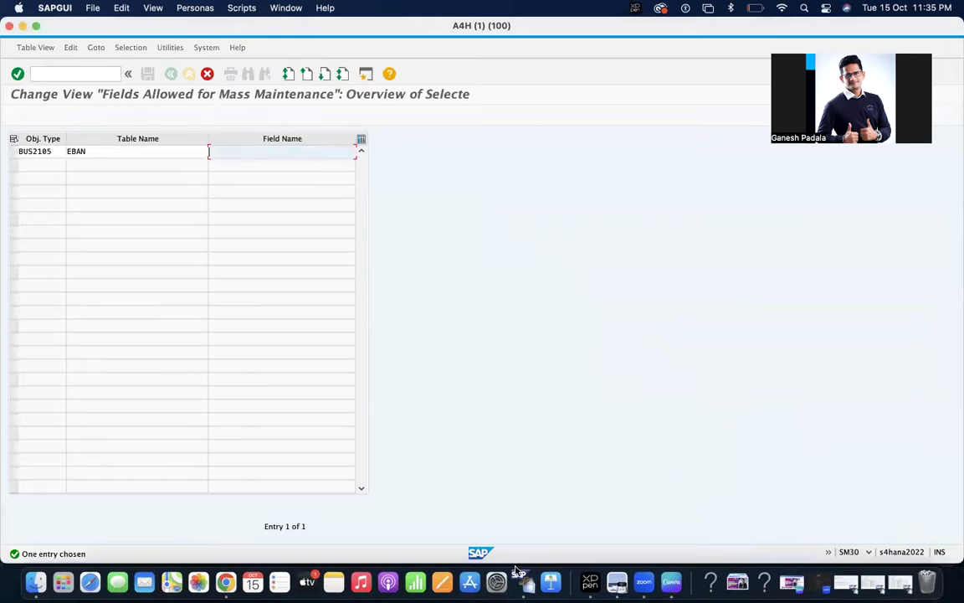
right_click(519, 576)
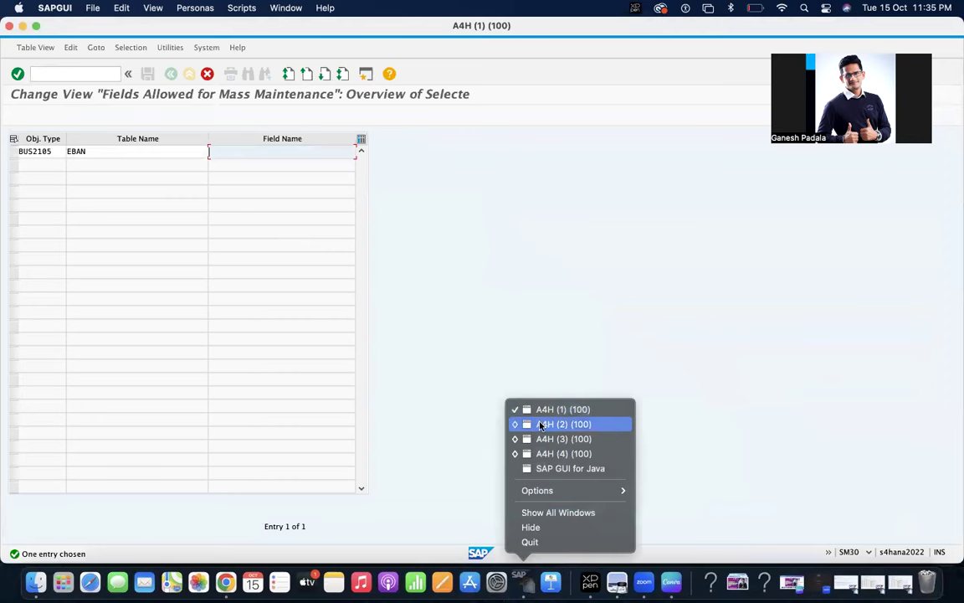
click(544, 424)
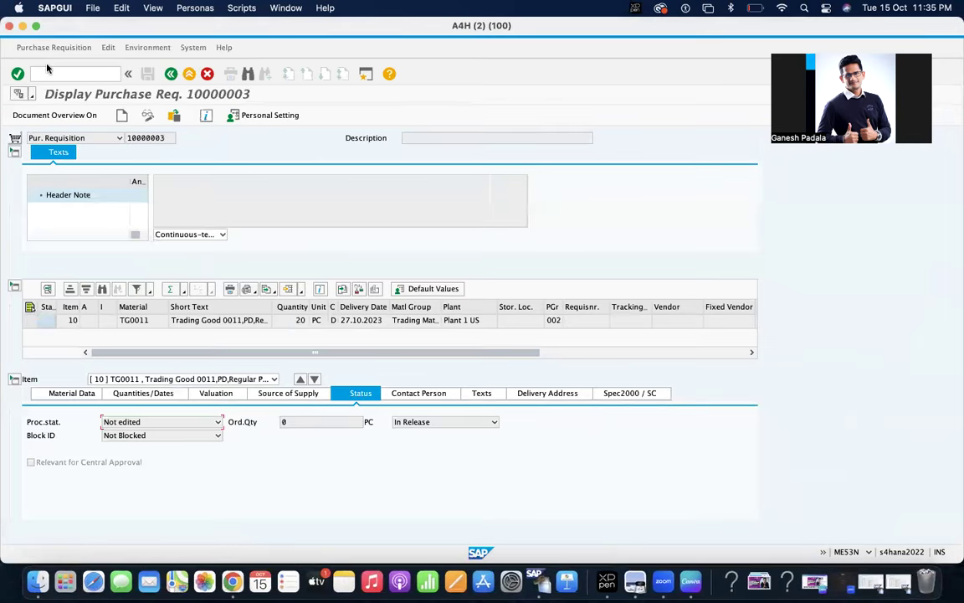
click(49, 72)
text(/nse11)
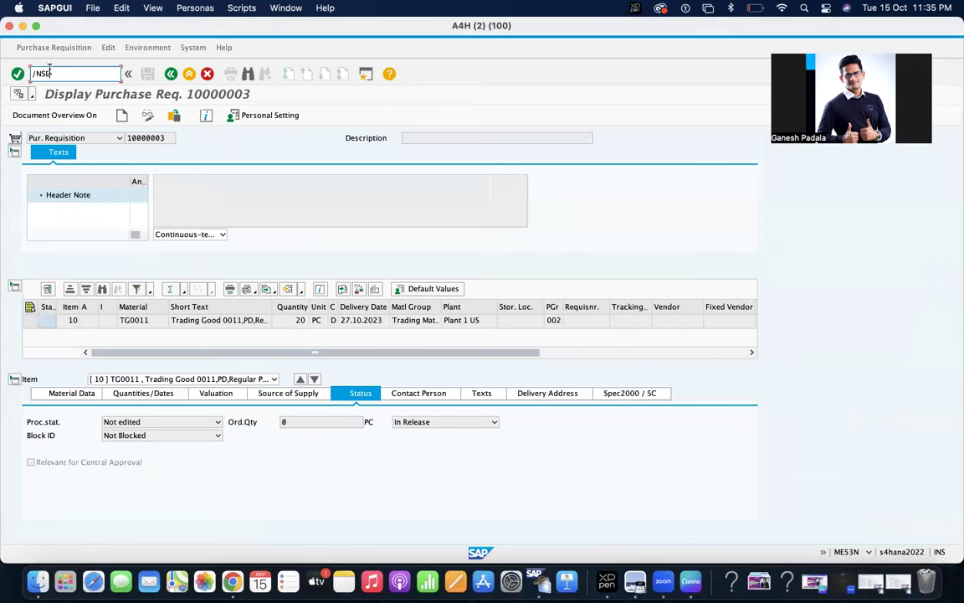
key(Return)
click(43, 300)
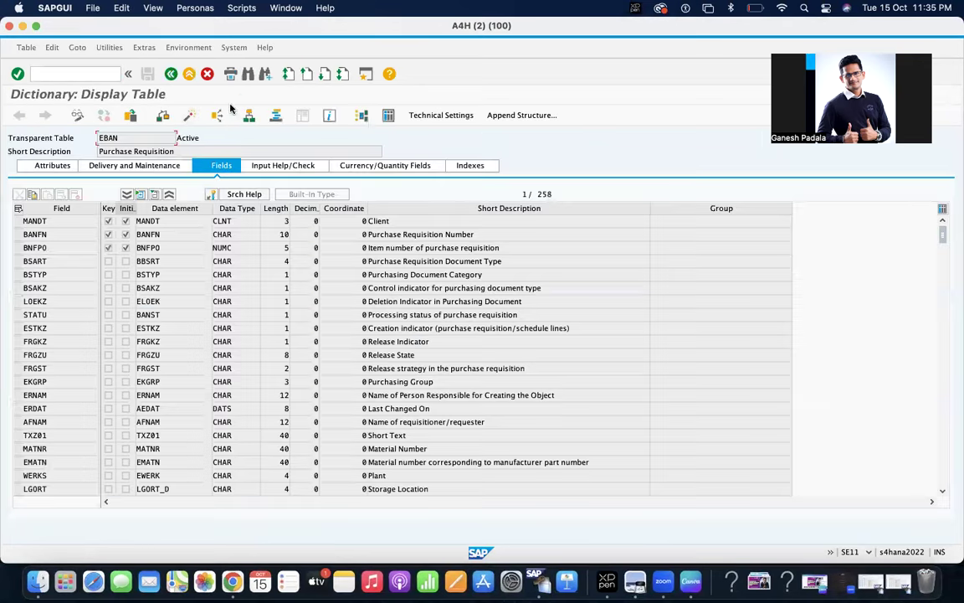
Search the EBAN component list for CLOS and pick up the field name of the purchase requisition closed indicator.
click(247, 75)
text(CUOBJ)
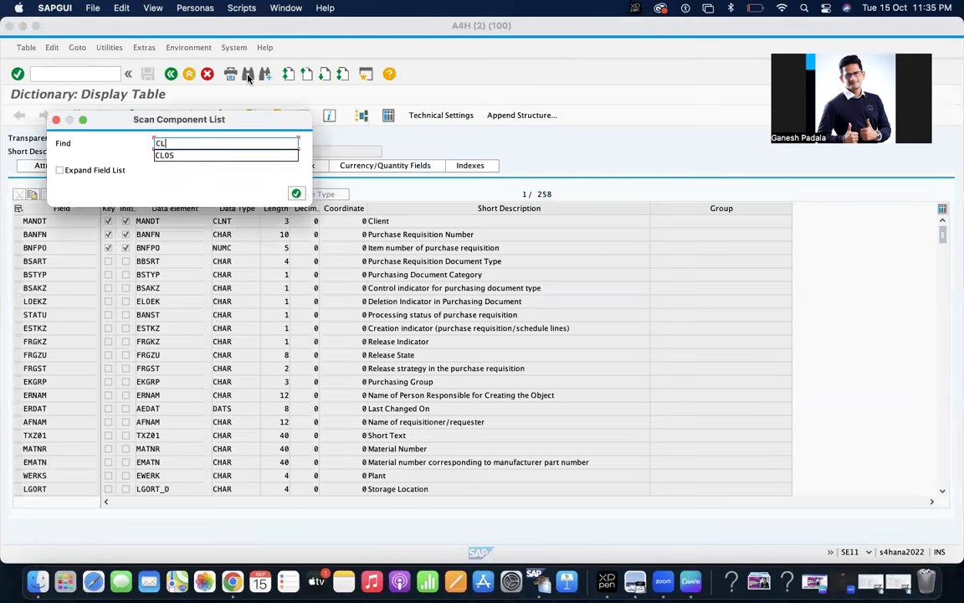
key(Return)
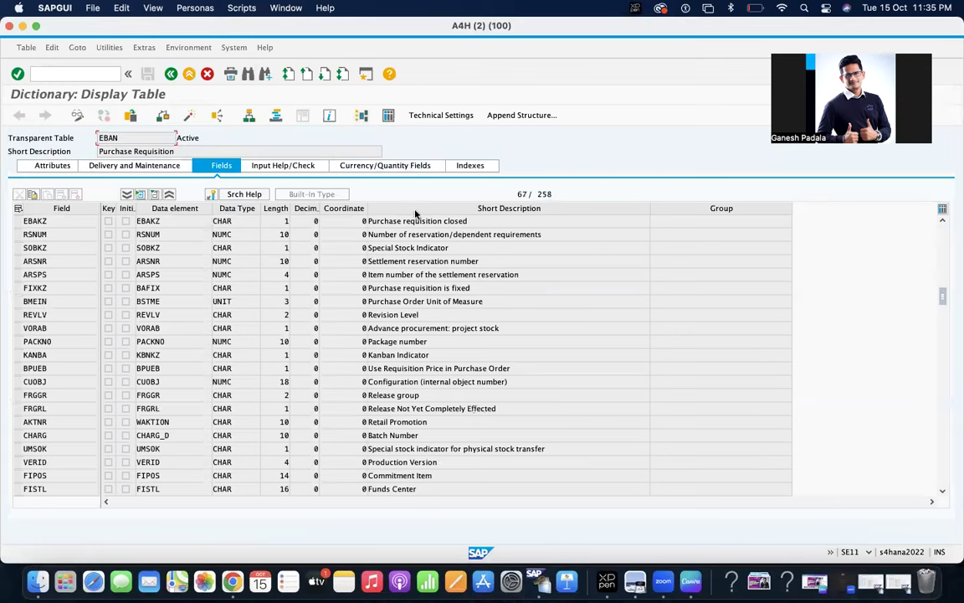
click(35, 221)
Try to add EBAKZ as the field name of the copied entry in the mass maintenance view and cancel the copy.
click(23, 26)
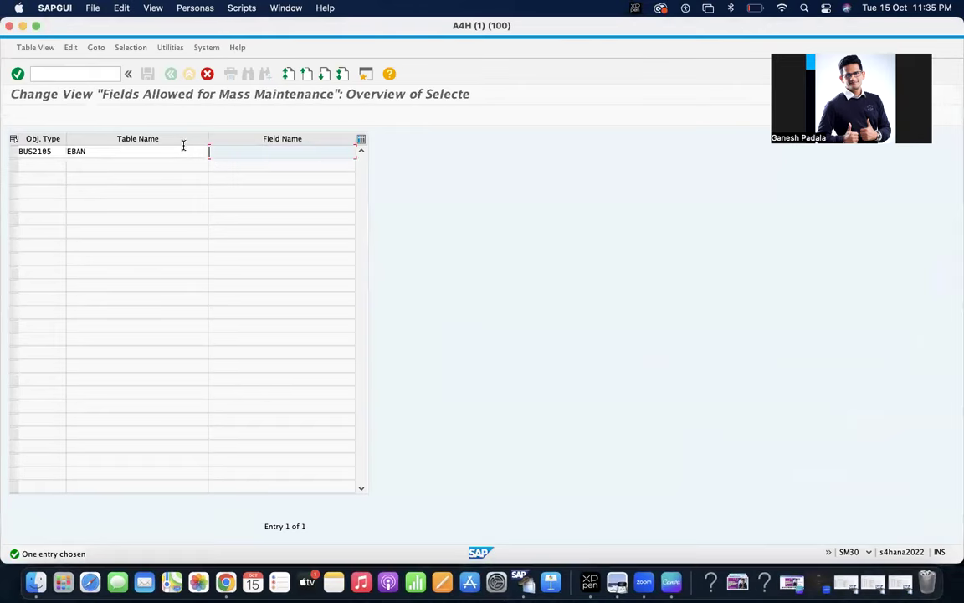
key(super+v)
key(Return)
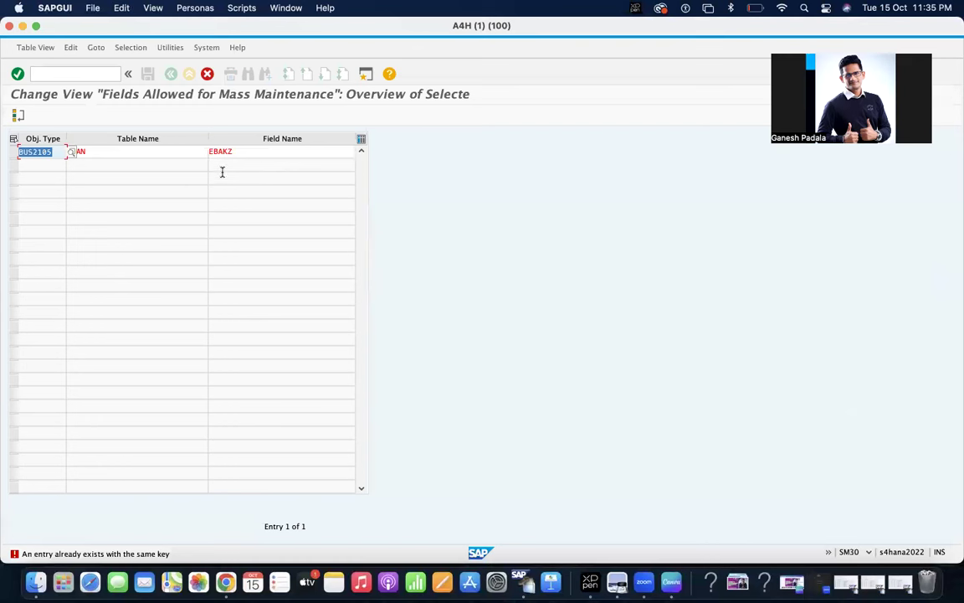
click(16, 119)
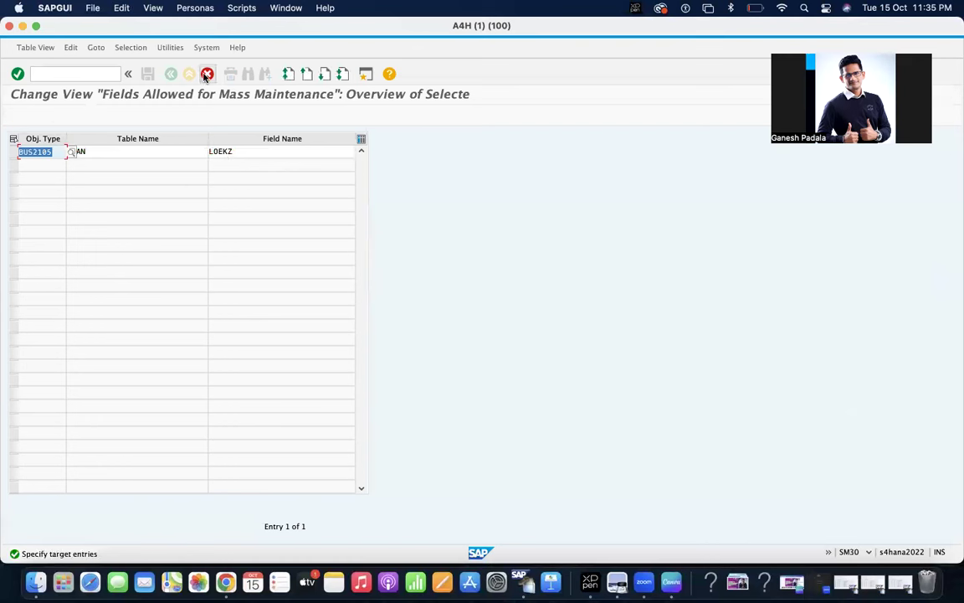
click(189, 74)
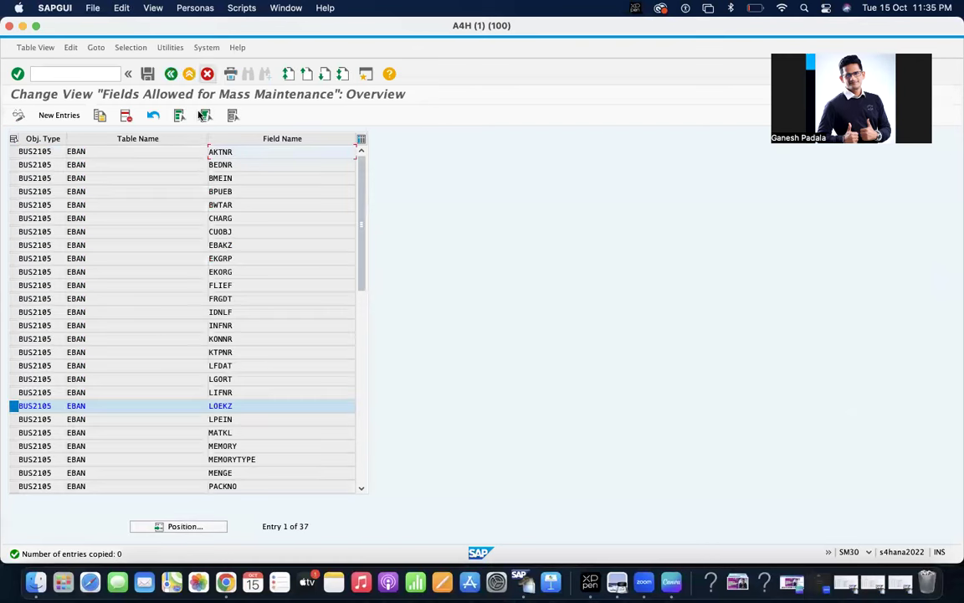
Mark the EBAKZ and LOEKZ entries, save the view with the proposed workbench request and return to the table maintenance initial screen.
double_click(18, 406)
click(13, 407)
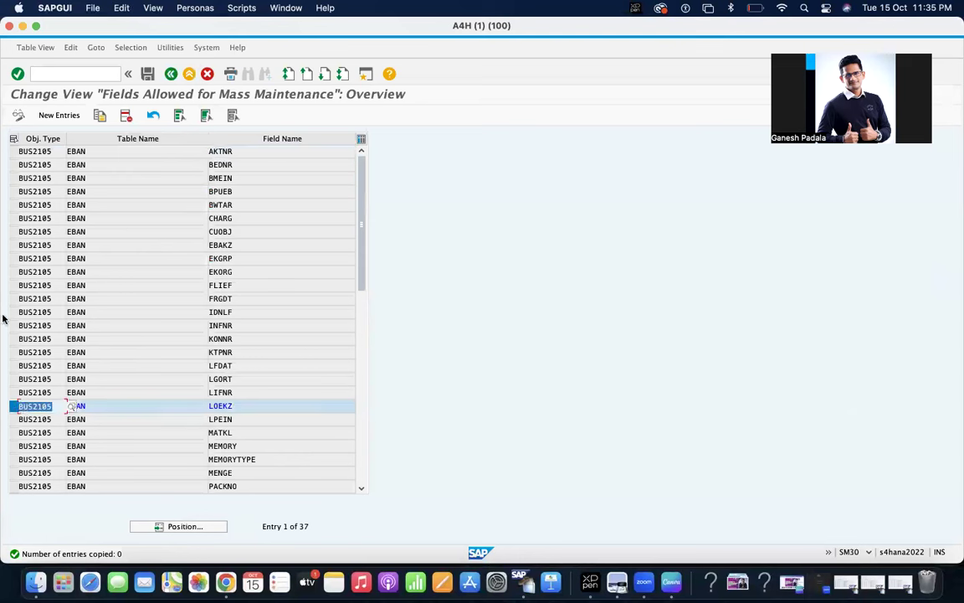
double_click(21, 244)
click(245, 246)
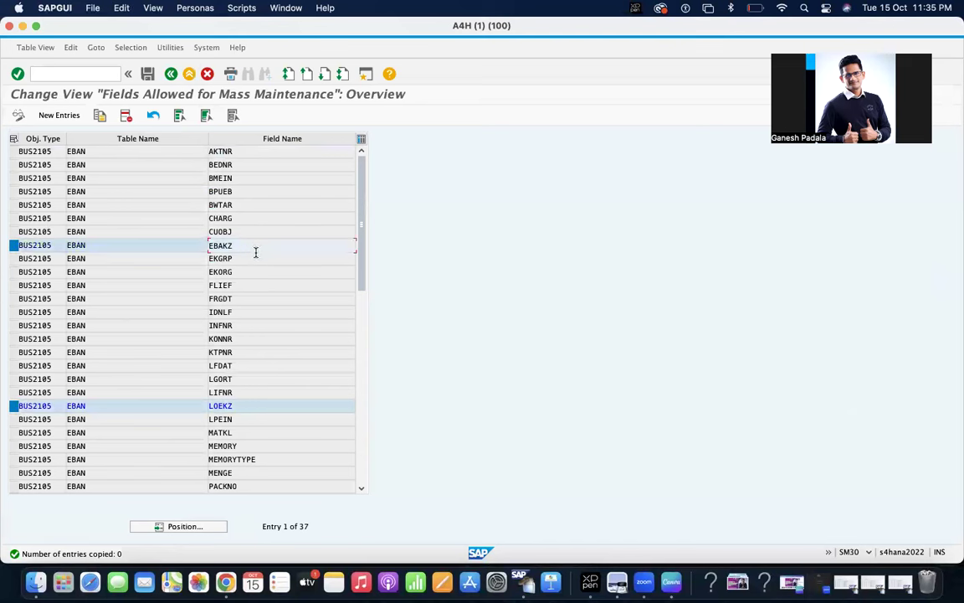
click(148, 74)
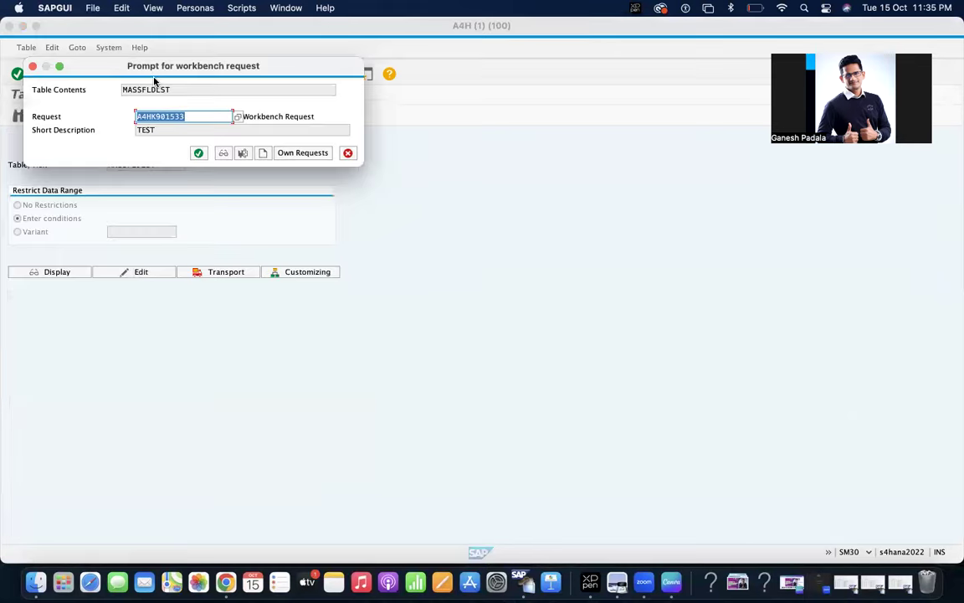
click(198, 153)
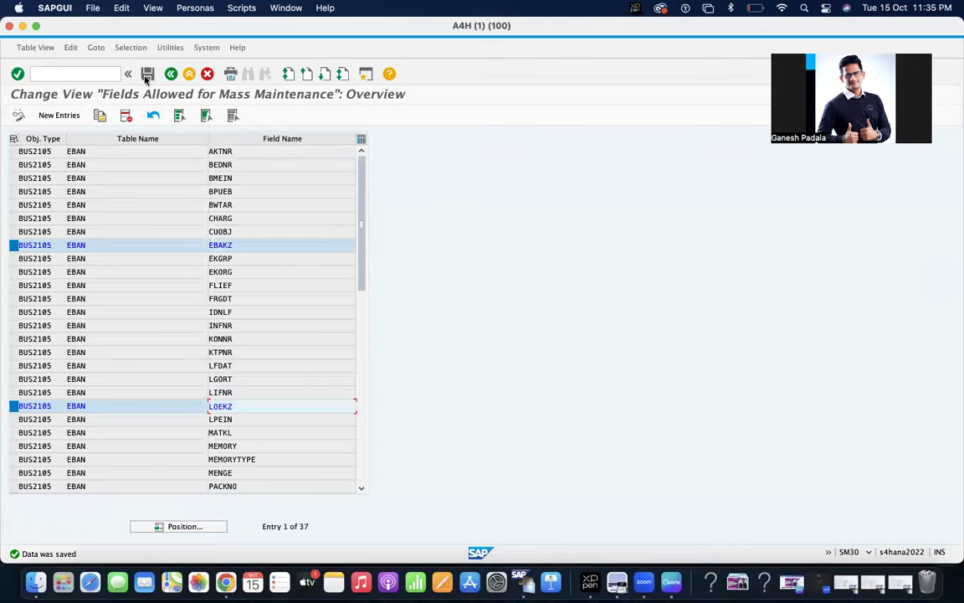
click(154, 76)
click(171, 74)
Open the MASS transaction and start mass maintenance for object type BUS2105 without a variant.
click(65, 75)
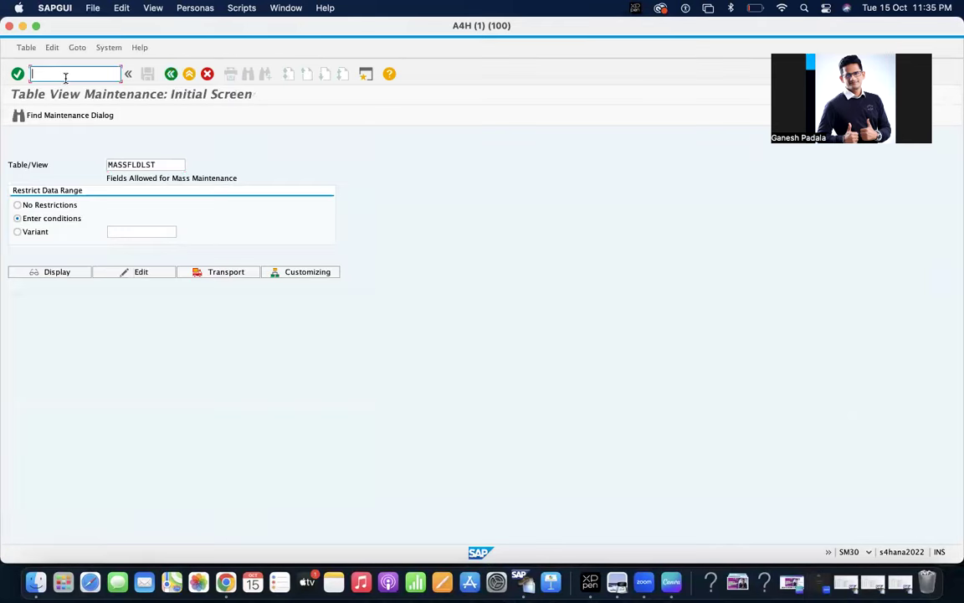
text(MASS)
key(Return)
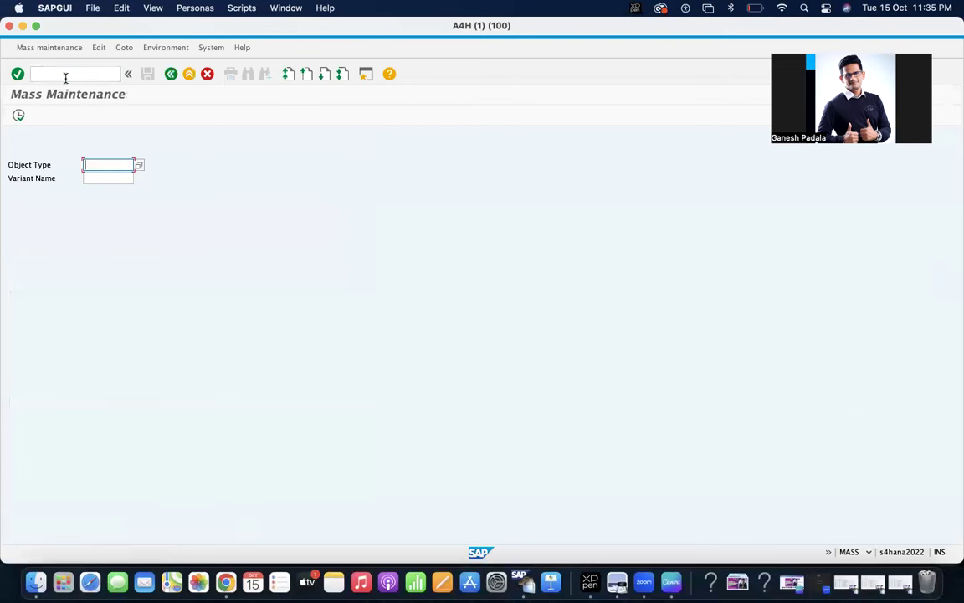
text(B)
click(108, 176)
click(18, 114)
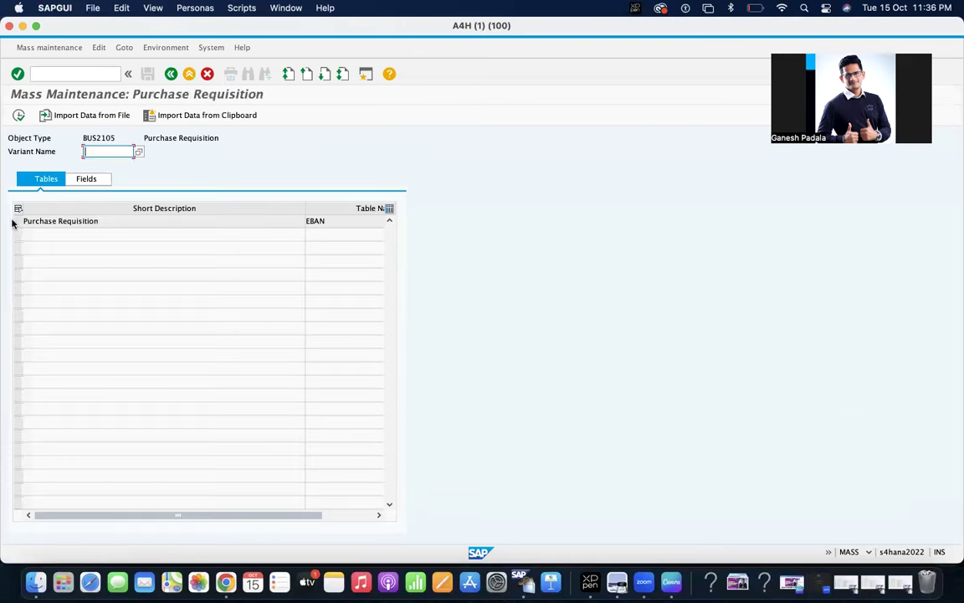
Select the Purchase Requisition table EBAN and load the data records of purchase requisition 10000002.
click(17, 221)
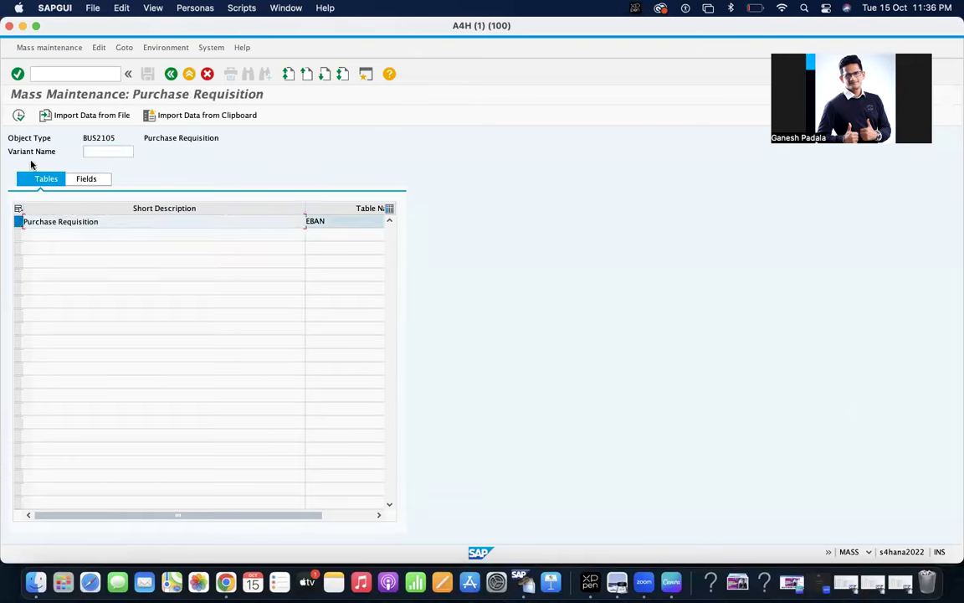
click(19, 116)
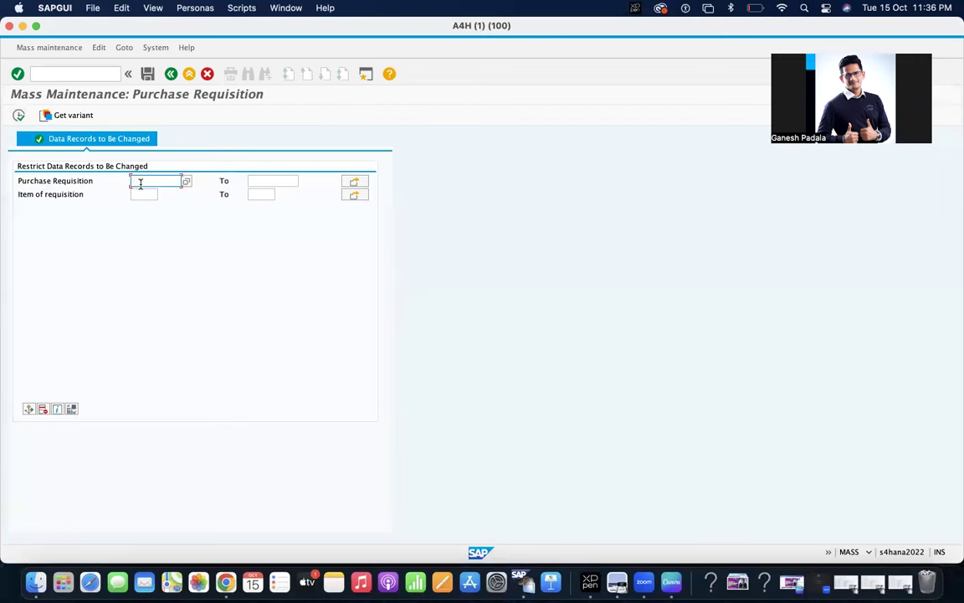
text(10000002)
key(Tab)
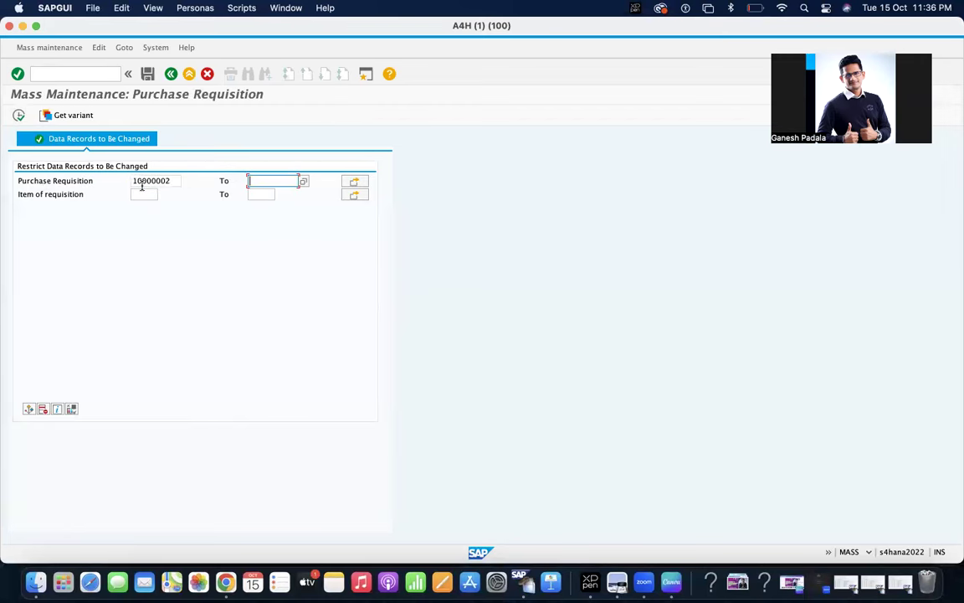
click(18, 116)
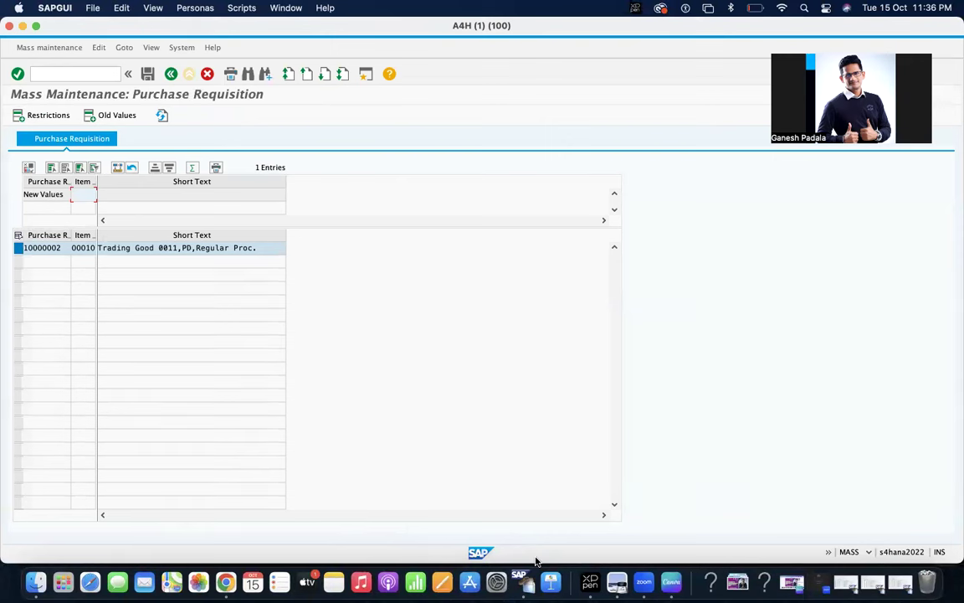
Choose Deletion Indicator from the field pool and add it to the fields for purchase requisition mass maintenance.
click(28, 168)
click(28, 169)
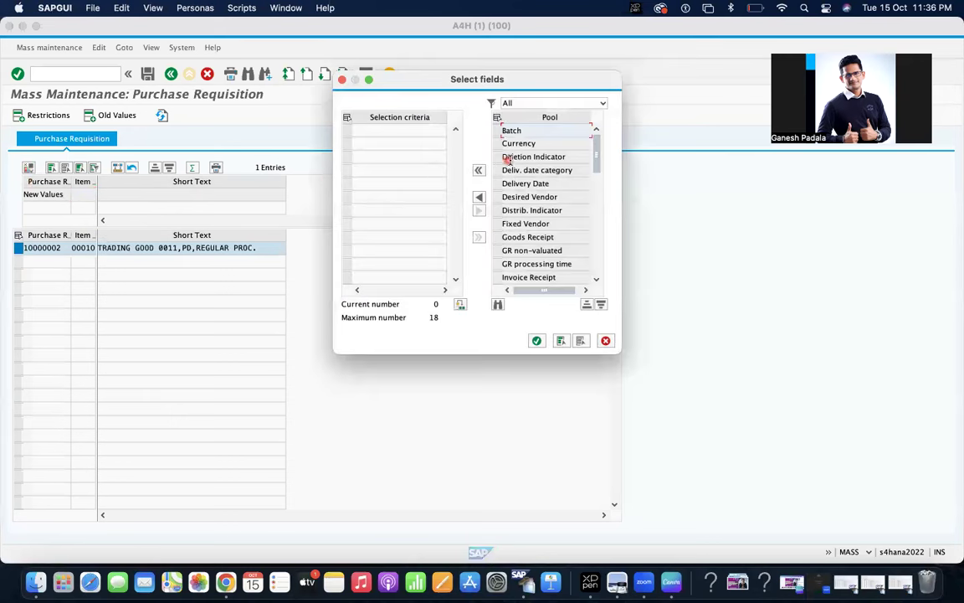
click(511, 159)
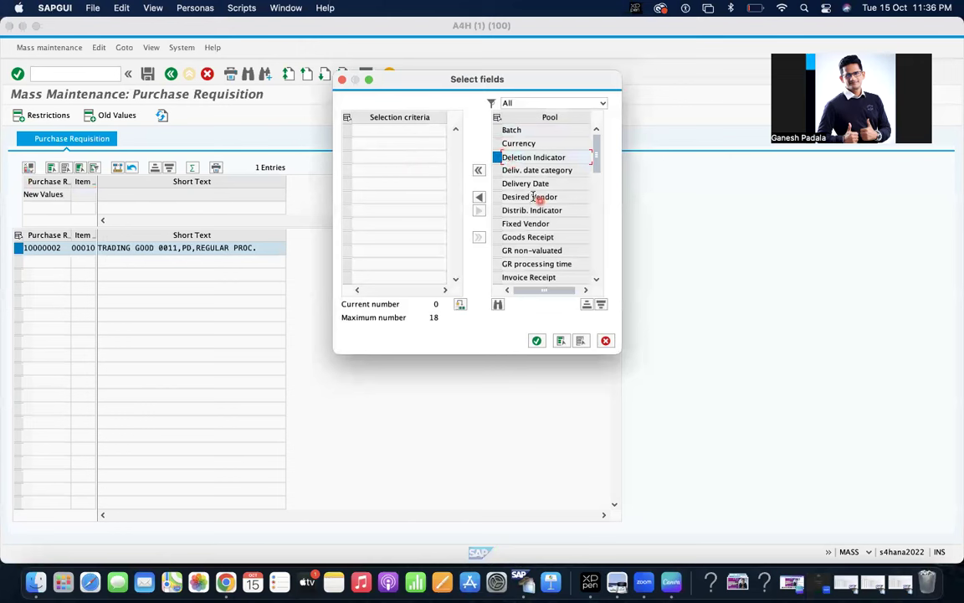
scroll(535, 209, down, 2)
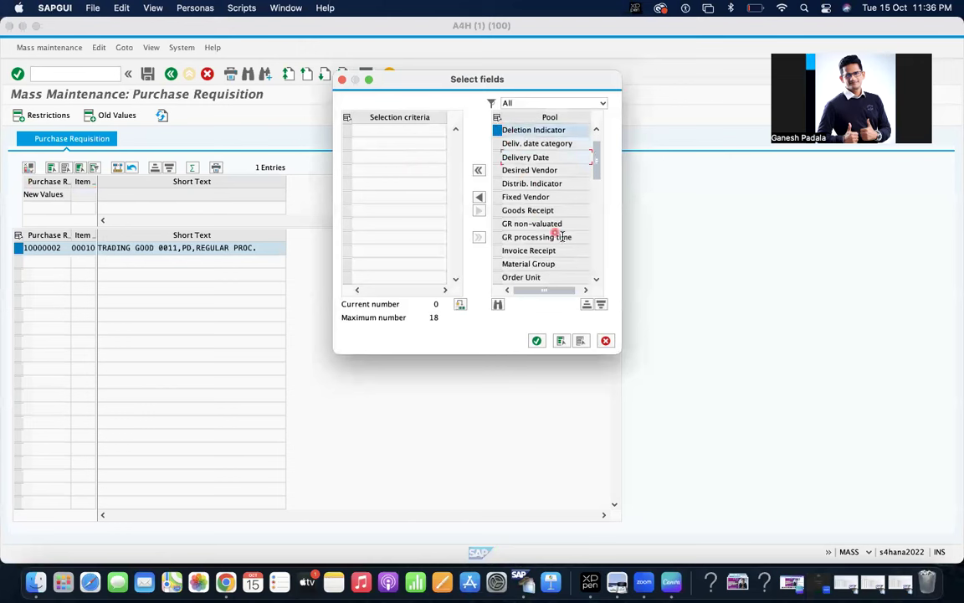
scroll(558, 229, down, 1)
scroll(561, 228, down, 2)
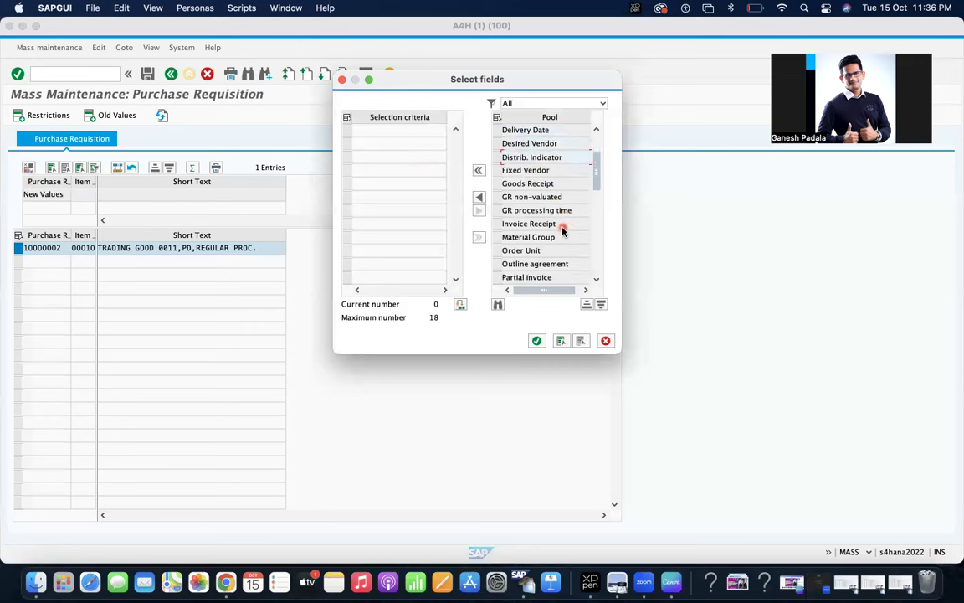
scroll(562, 229, down, 1)
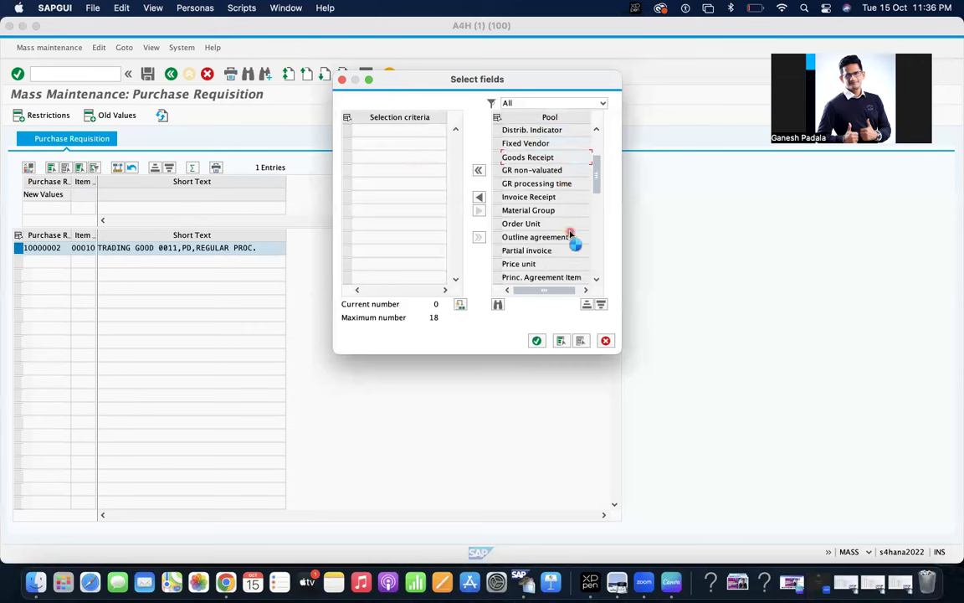
scroll(573, 236, down, 1)
scroll(574, 237, up, 1)
scroll(581, 241, down, 2)
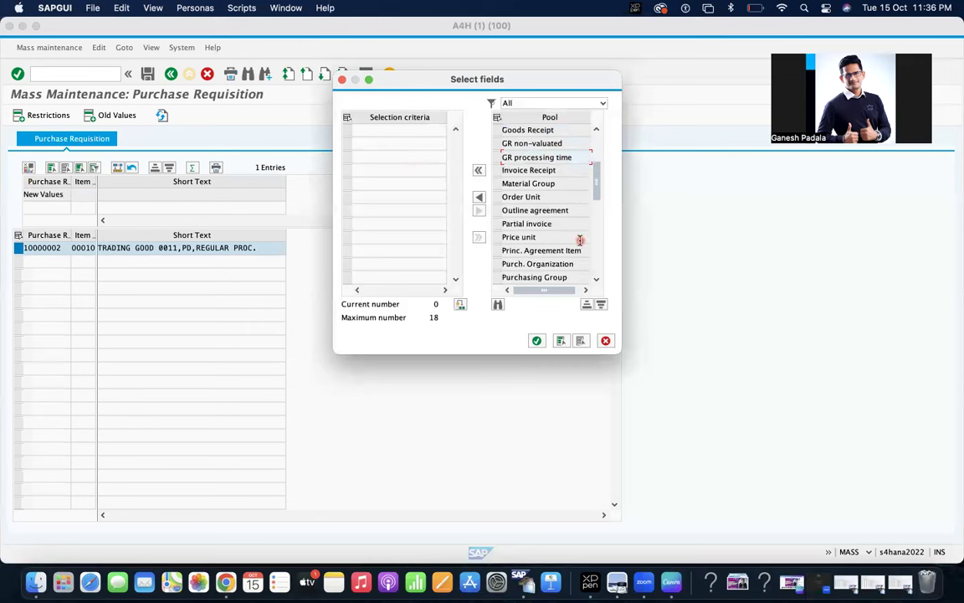
scroll(578, 239, down, 2)
scroll(580, 243, down, 1)
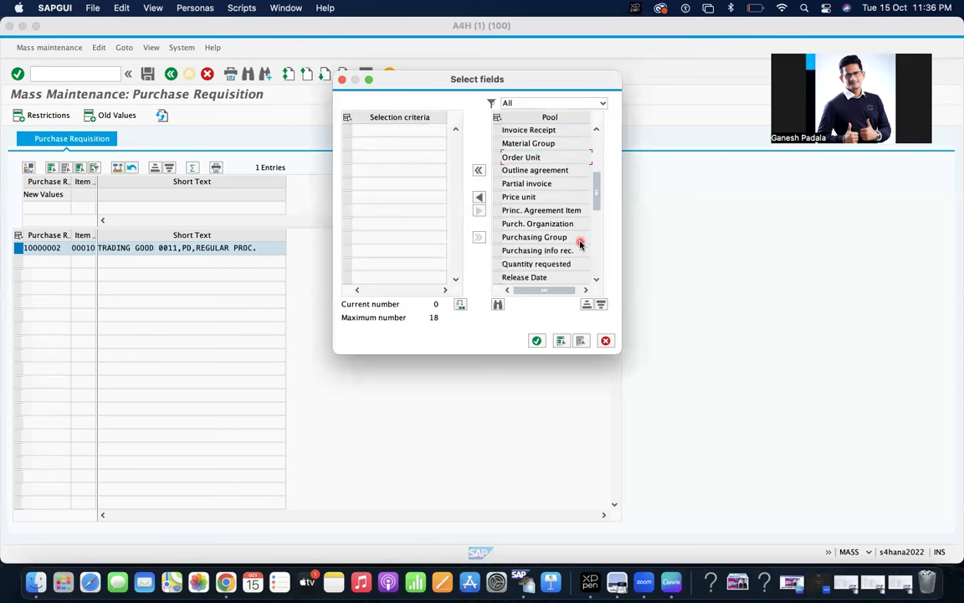
scroll(575, 260, down, 2)
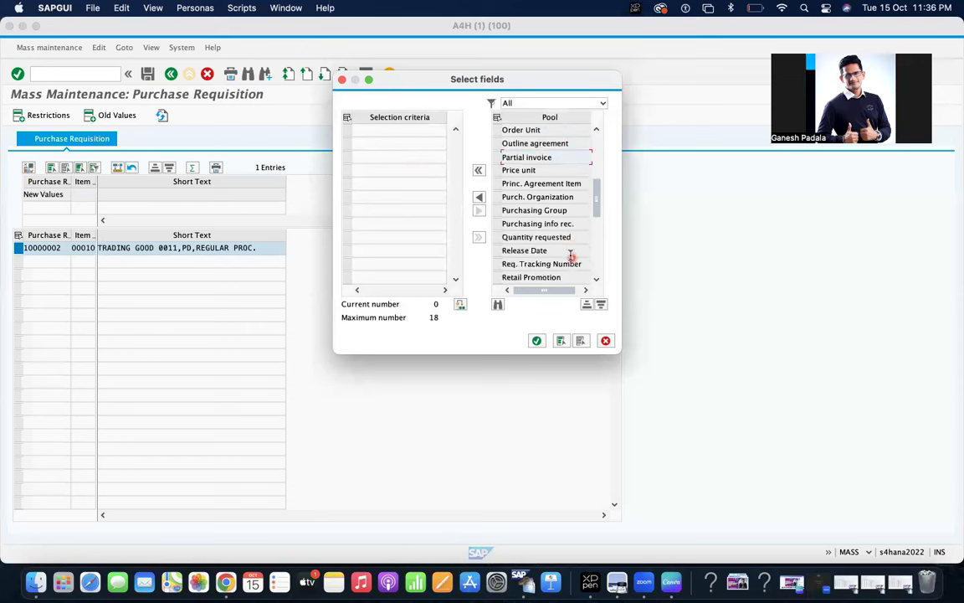
scroll(571, 255, up, 1)
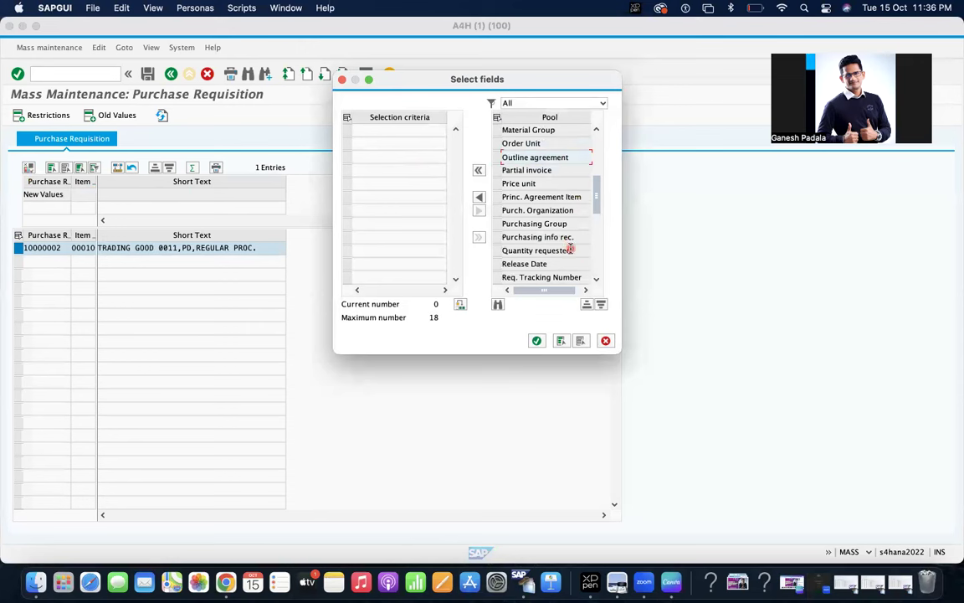
scroll(565, 236, up, 3)
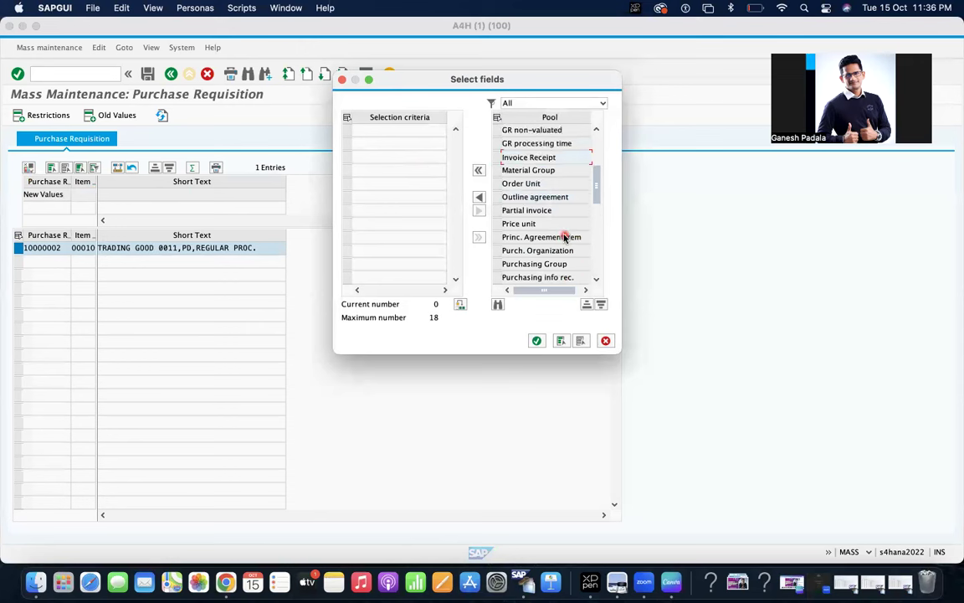
scroll(566, 236, up, 7)
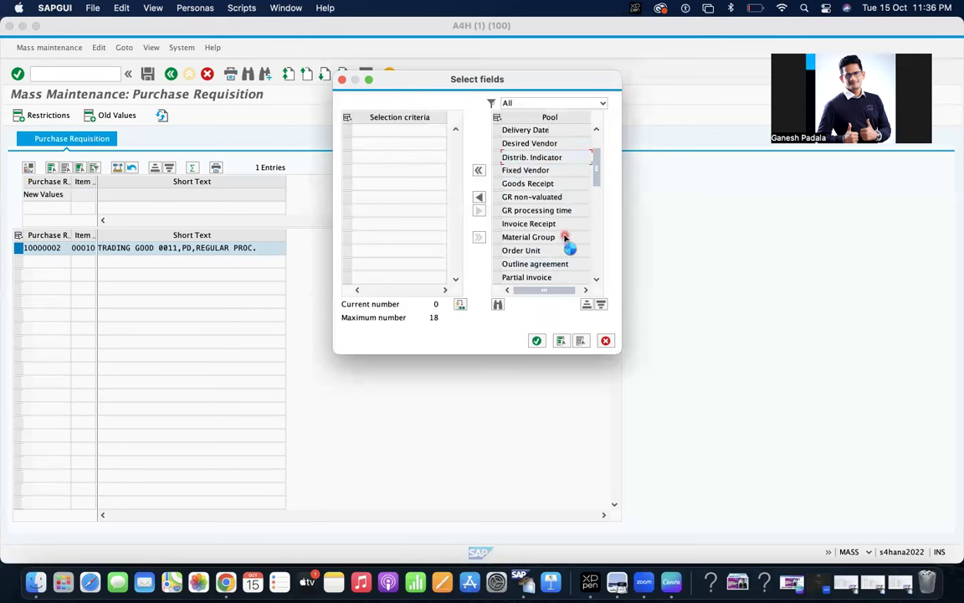
scroll(565, 237, up, 2)
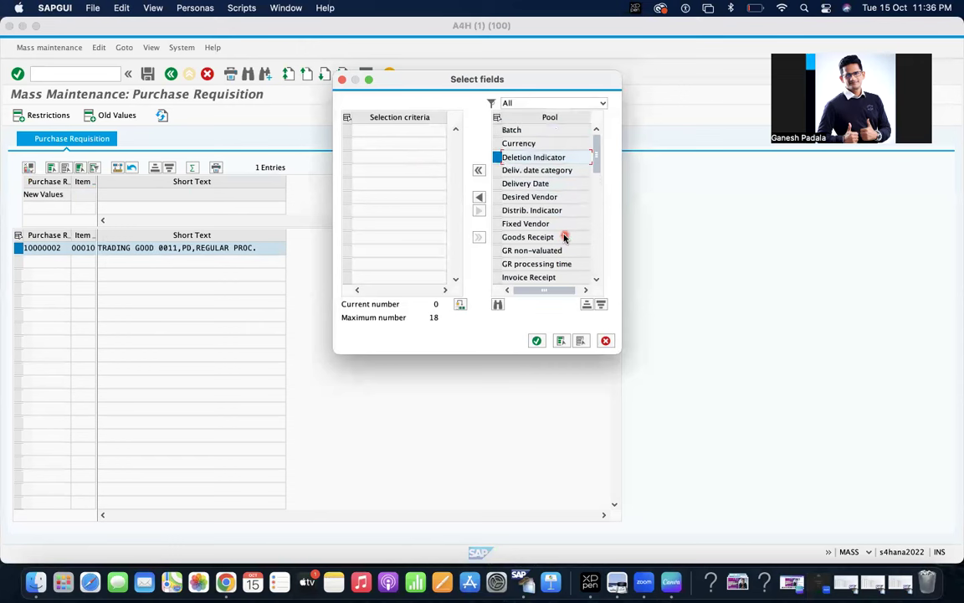
click(480, 200)
click(537, 340)
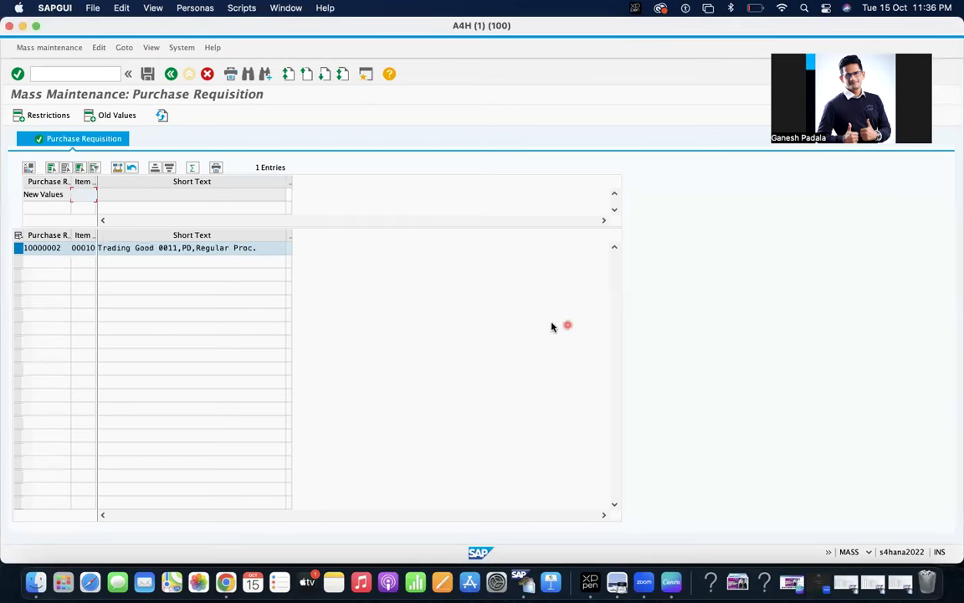
Set the new Deletion Indicator value to X, apply it to the item of requisition 10000002 and save the mass change.
click(290, 194)
click(121, 170)
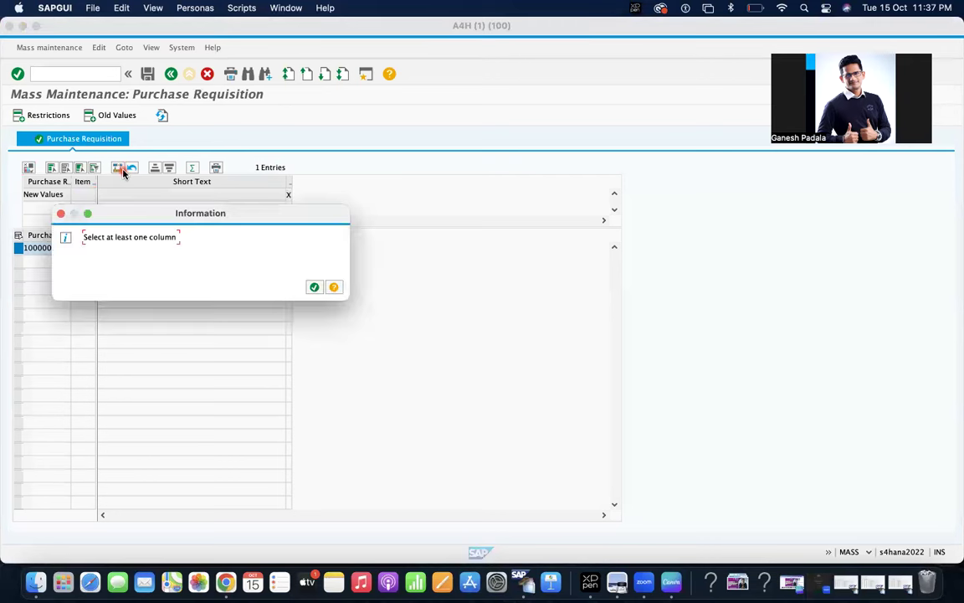
click(316, 288)
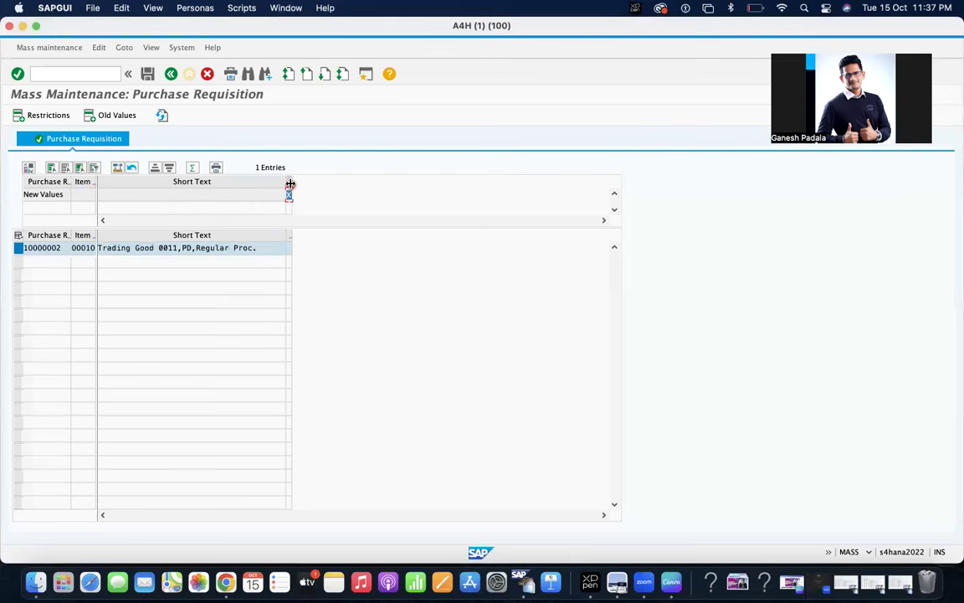
click(119, 167)
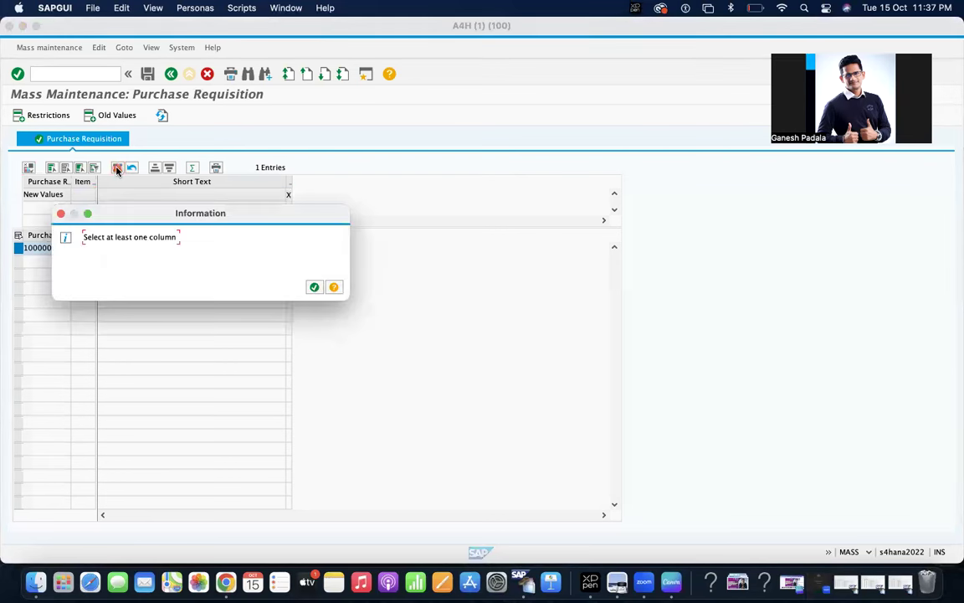
click(313, 288)
drag(291, 184, 346, 184)
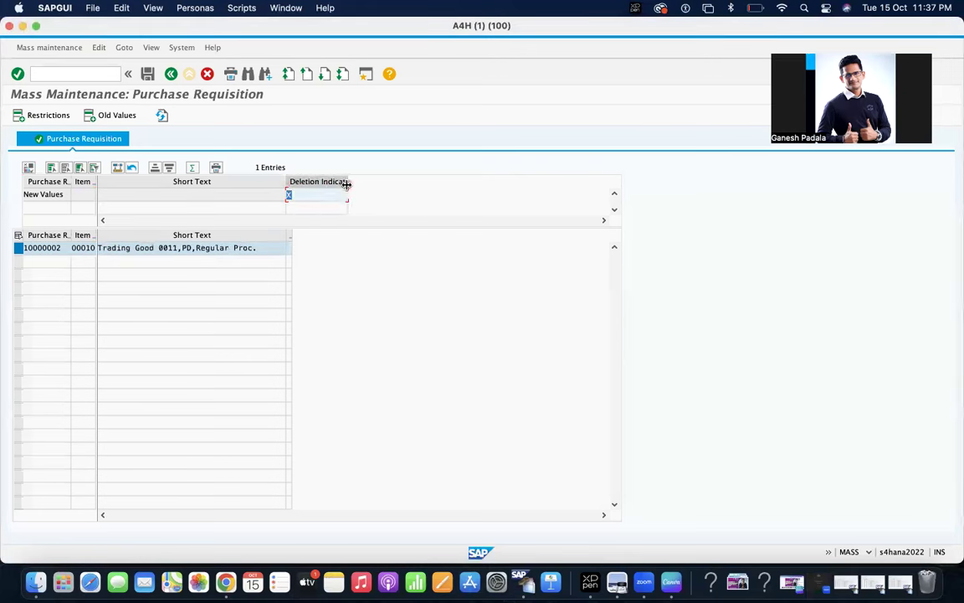
click(307, 184)
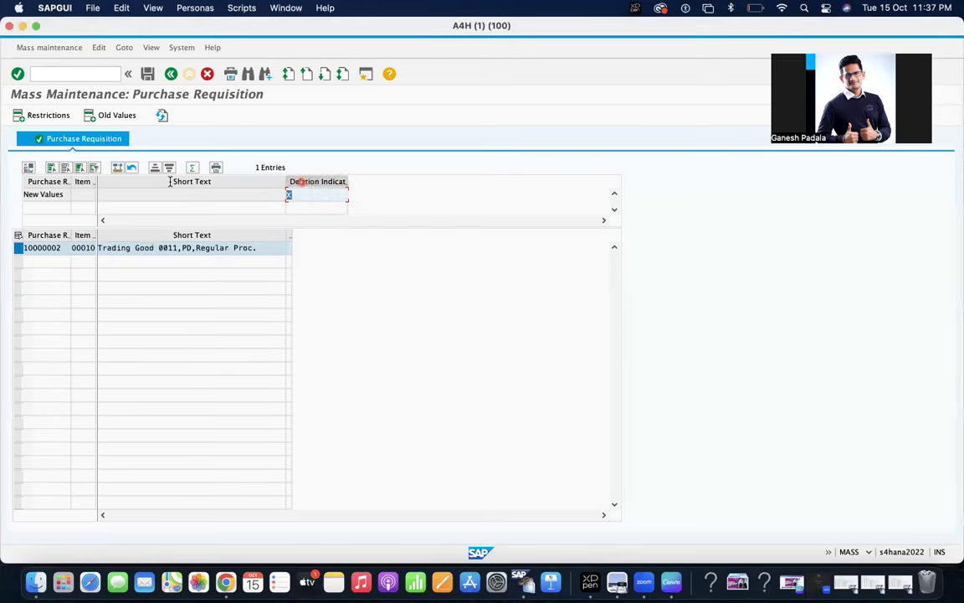
click(119, 168)
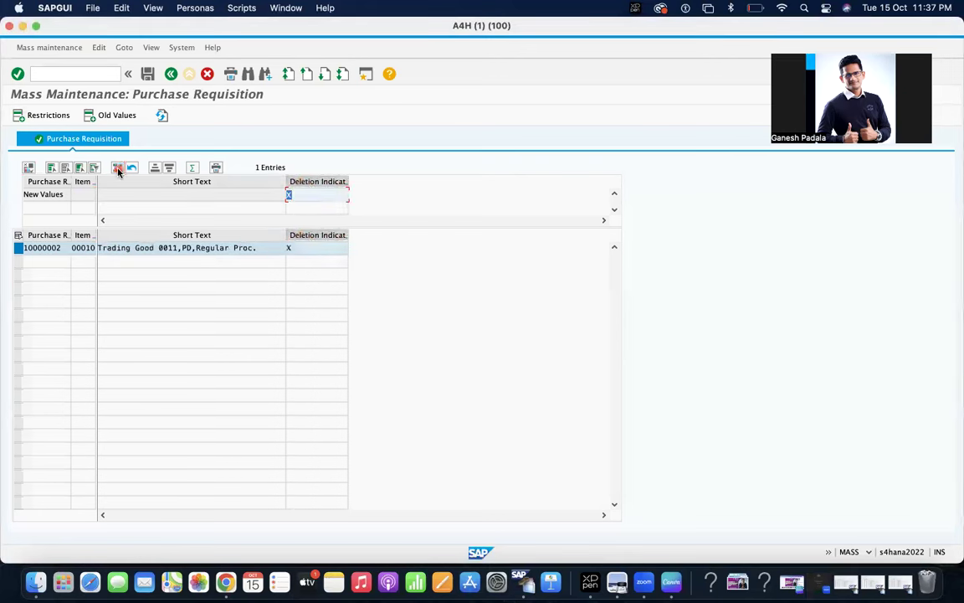
click(147, 76)
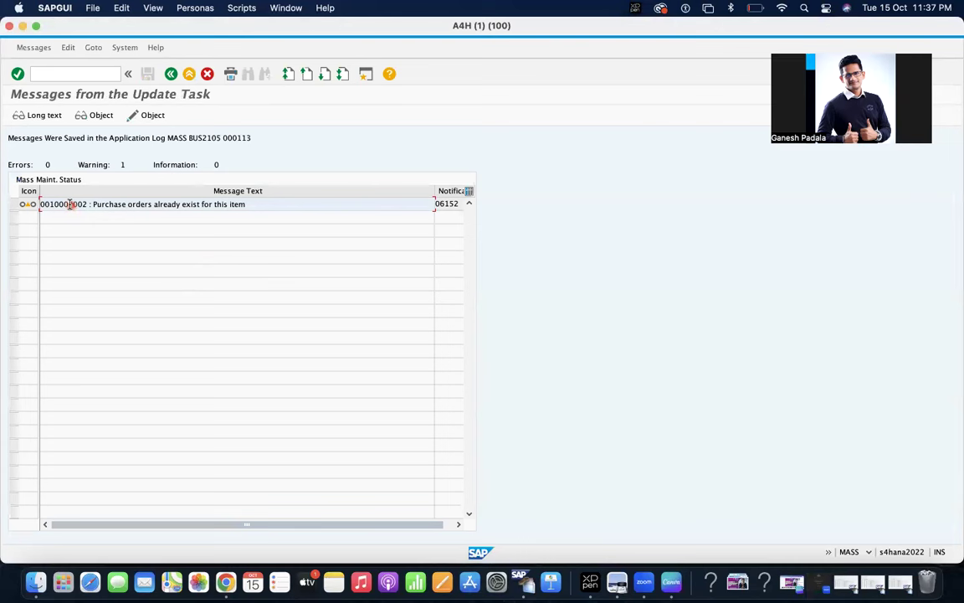
double_click(71, 203)
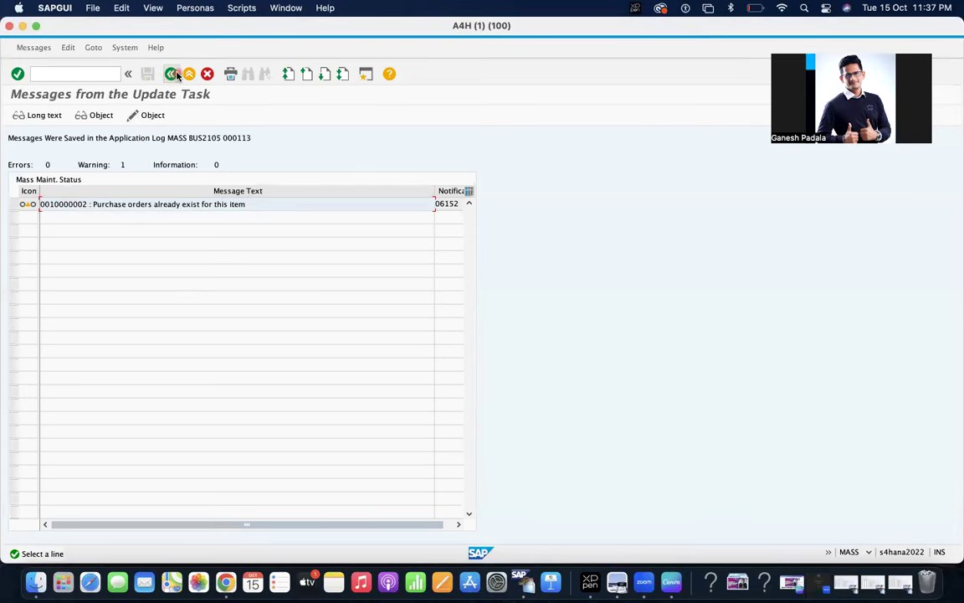
Leave the update messages and open the ME53N transaction for displaying purchase requisitions.
click(80, 77)
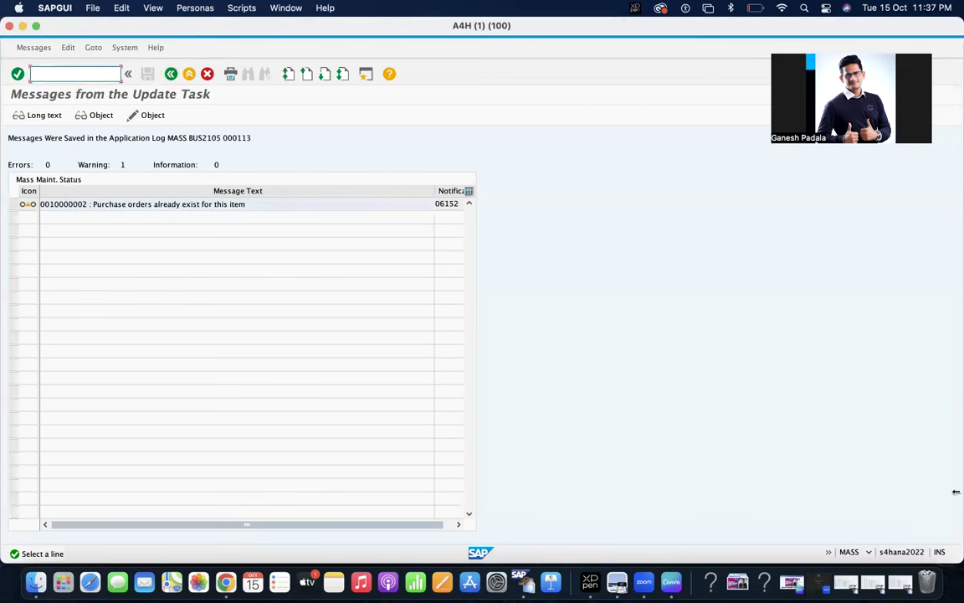
text(/NME53N)
key(Return)
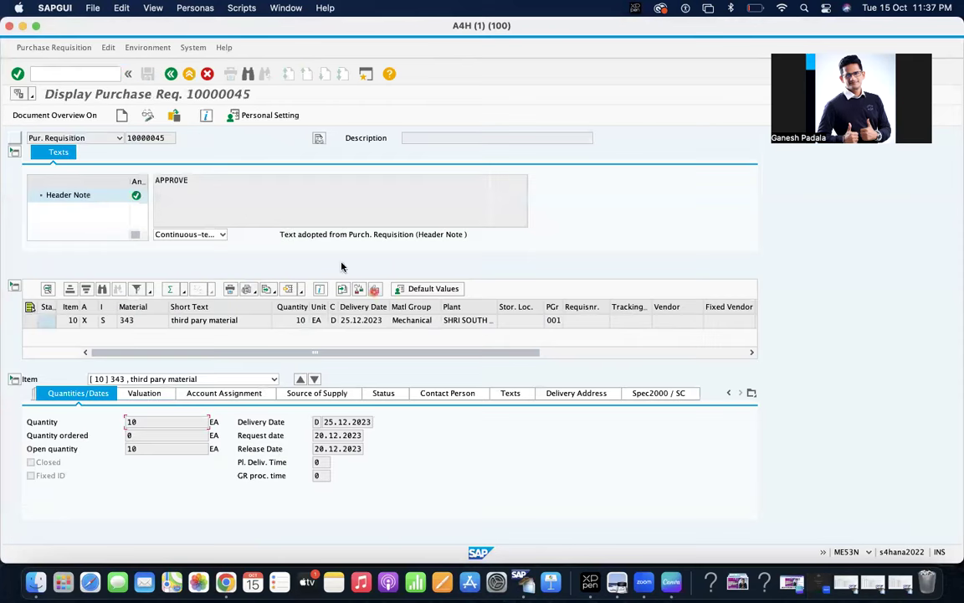
Switch the displayed document to purchase requisition 10000002.
click(172, 117)
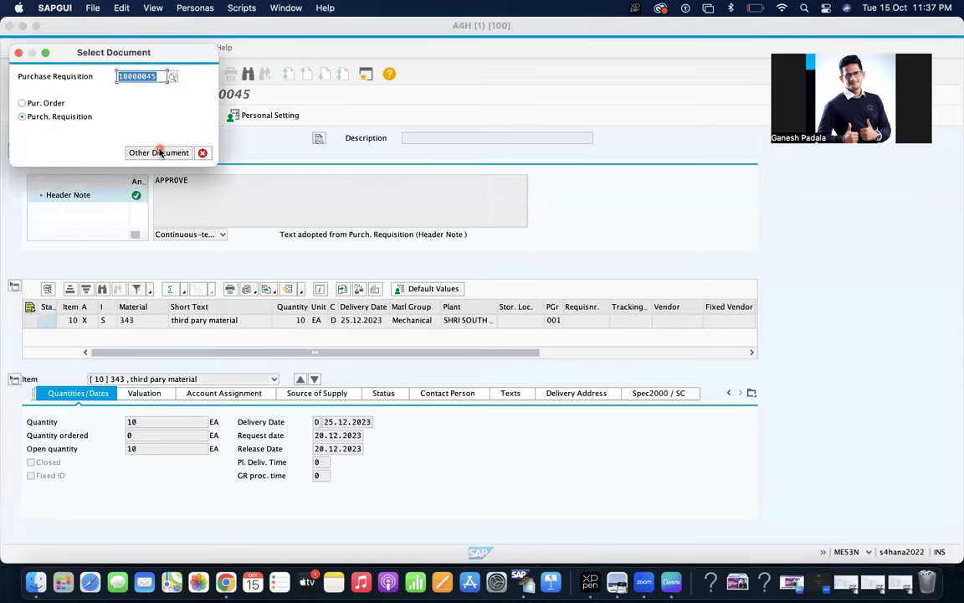
click(168, 76)
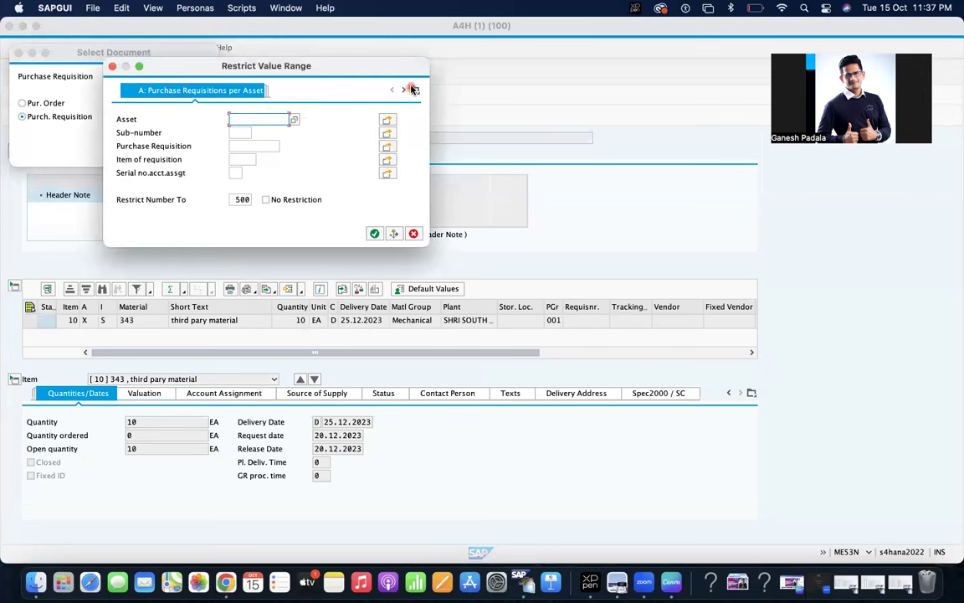
click(414, 233)
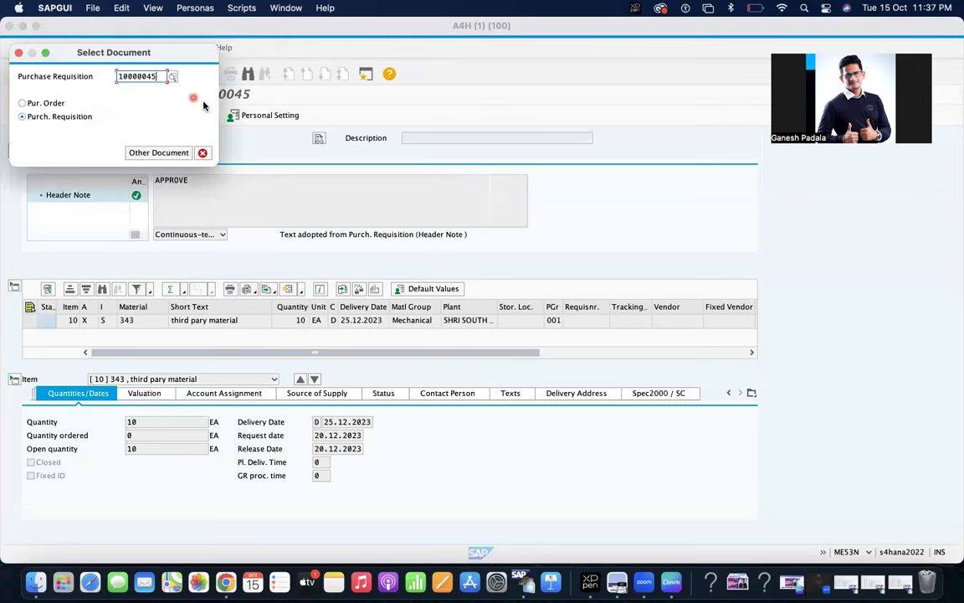
key(BackSpace)
key(BackSpace)
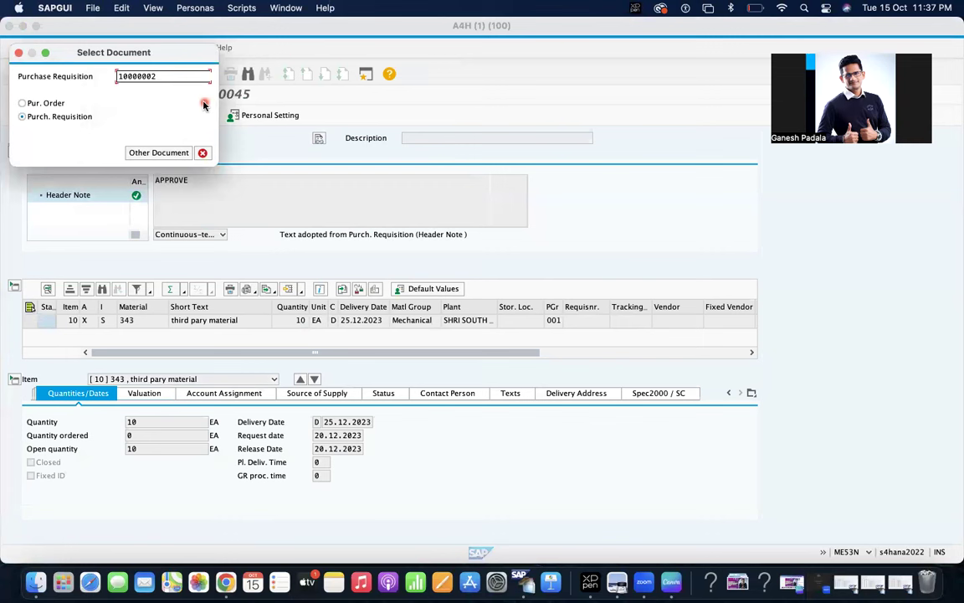
key(BackSpace)
key(BackSpace)
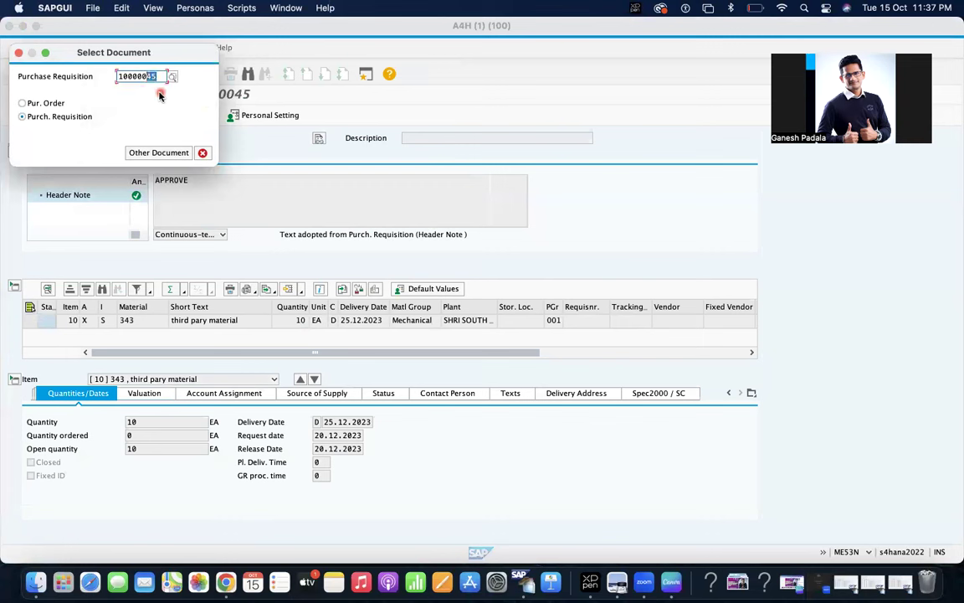
text(02)
key(Tab)
key(Return)
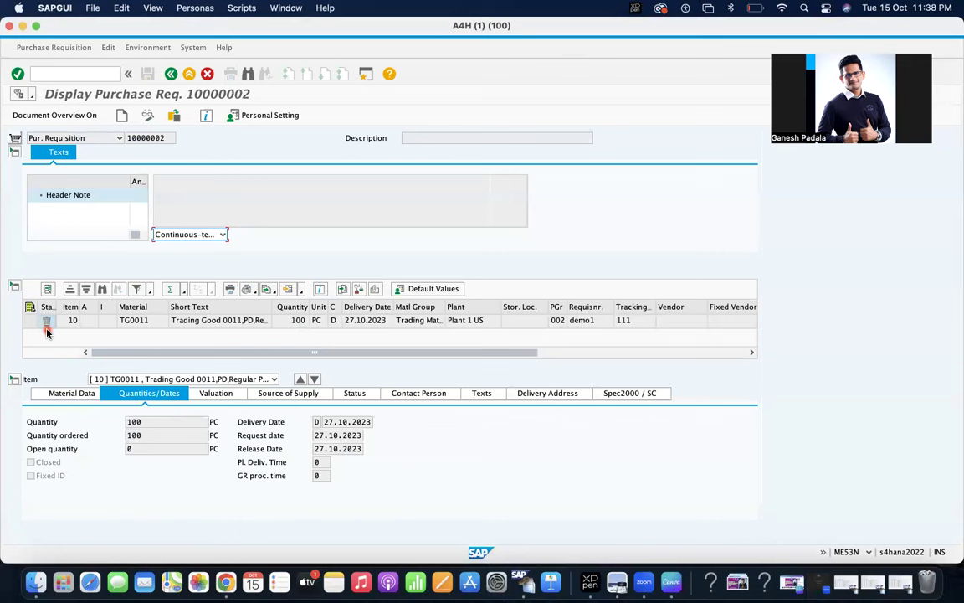
Examine the source of supply and the processing status of item 10, and return to SAP Easy Access.
click(278, 399)
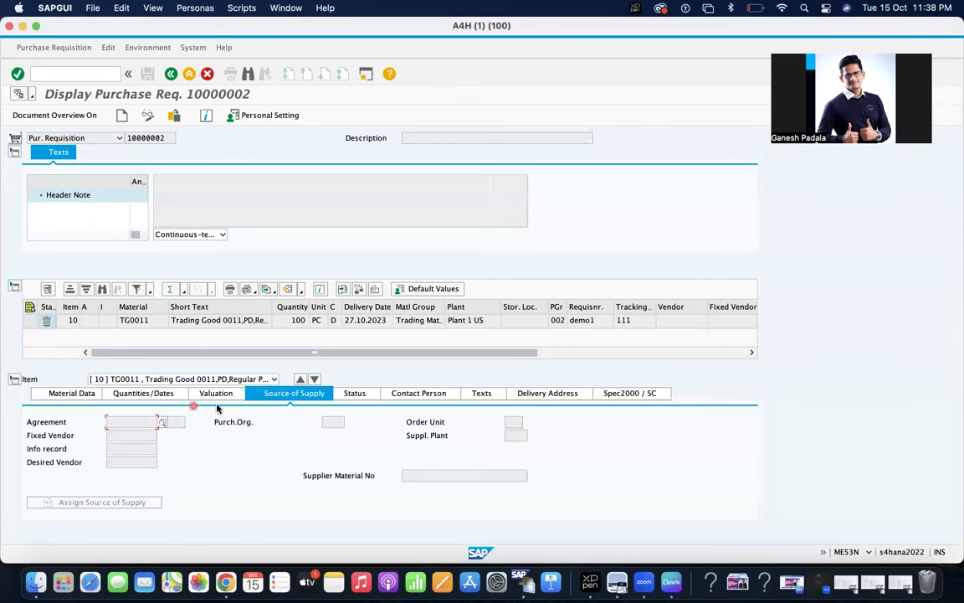
click(377, 398)
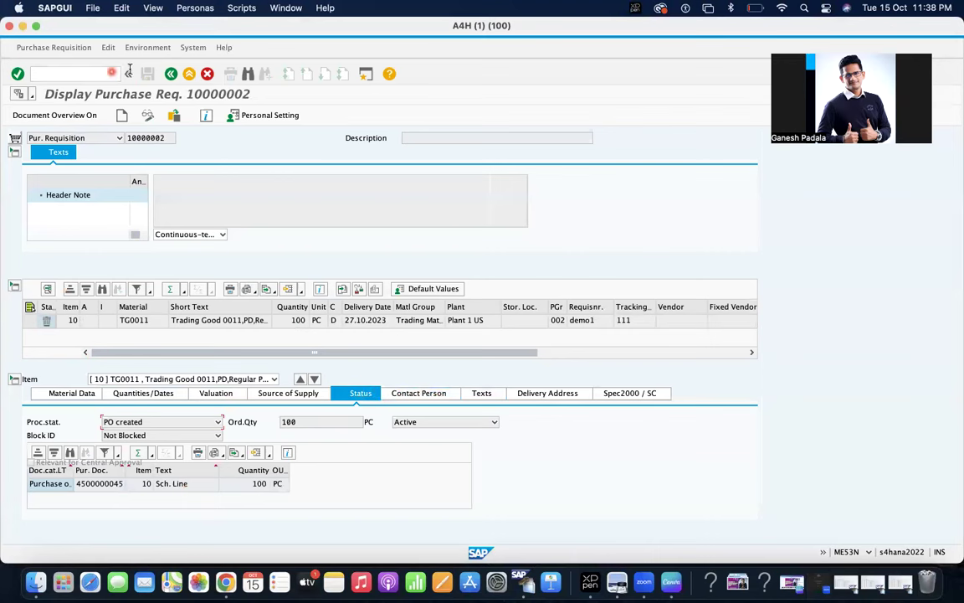
click(189, 76)
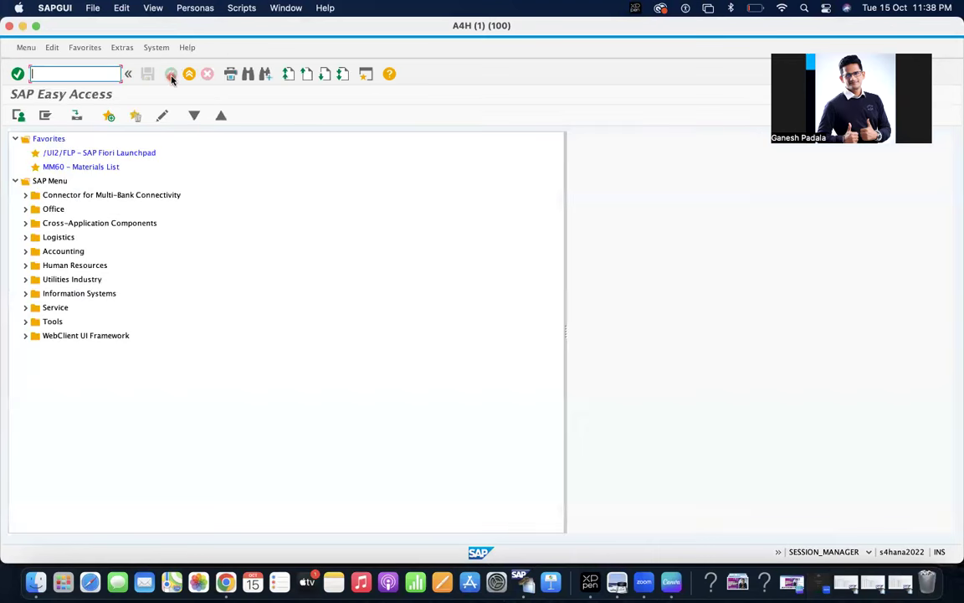